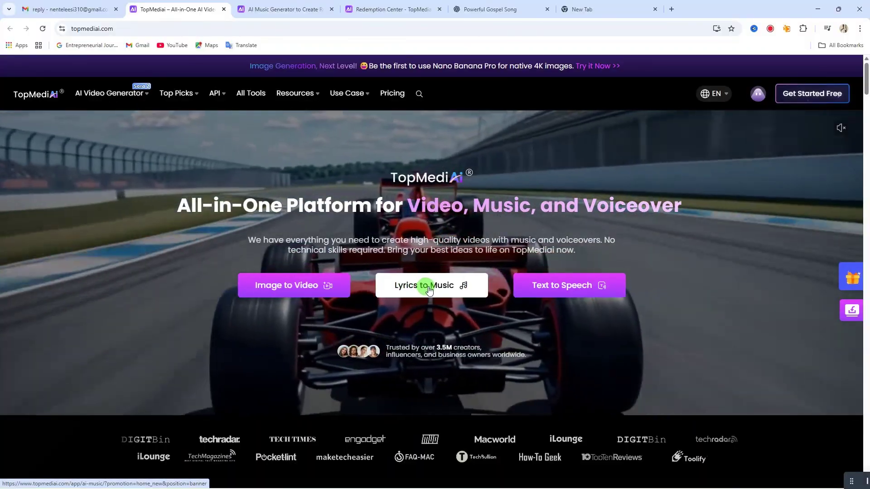
- Open TopMediaAI's Lyrics to Music generator and place the cursor in the empty lyrics box
{"action": "left_click", "coordinate": [429, 289]}
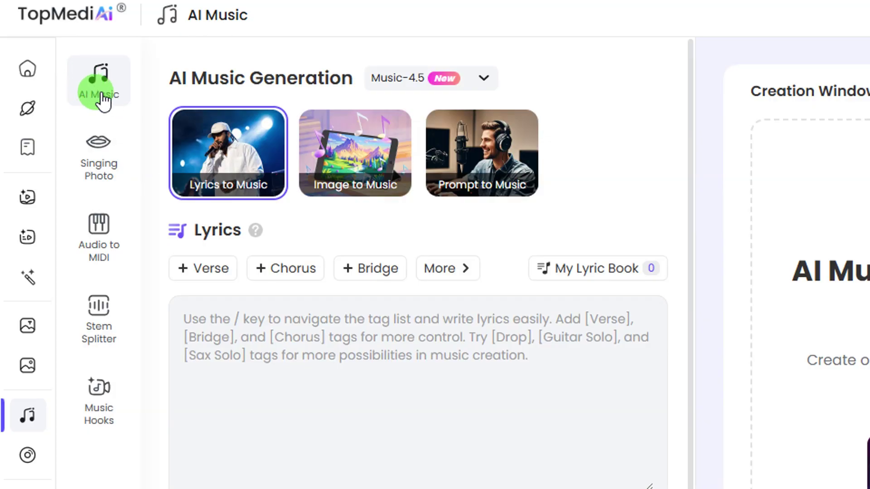
{"action": "left_click", "coordinate": [231, 172]}
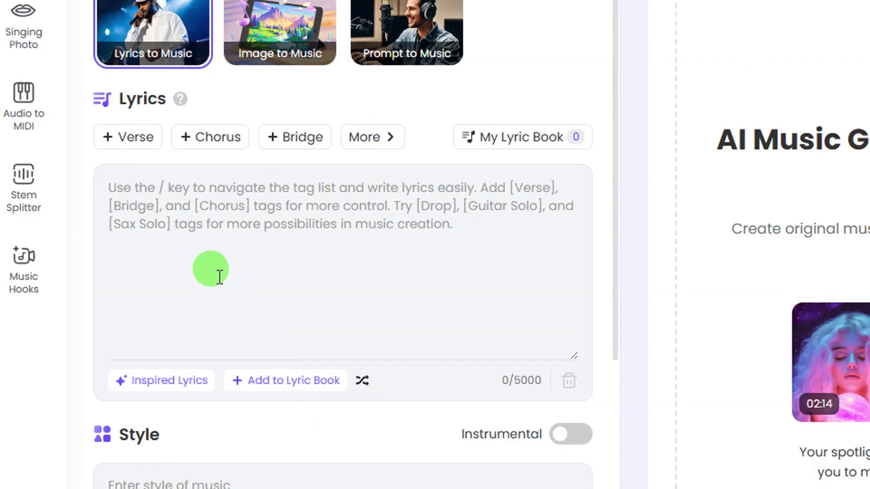
{"action": "left_click", "coordinate": [281, 352]}
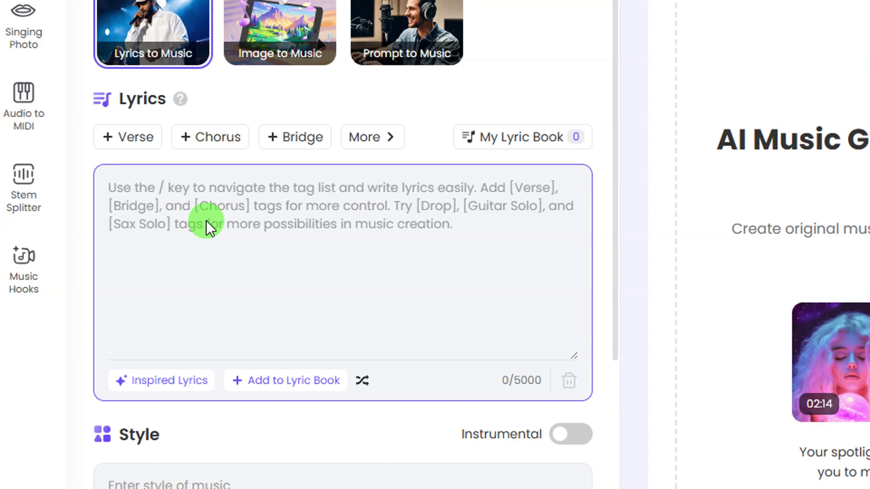
- Have Inspired Lyrics write a powerful gospel worship song from a pasted prompt, then go to ChatGPT
{"action": "left_click", "coordinate": [182, 383]}
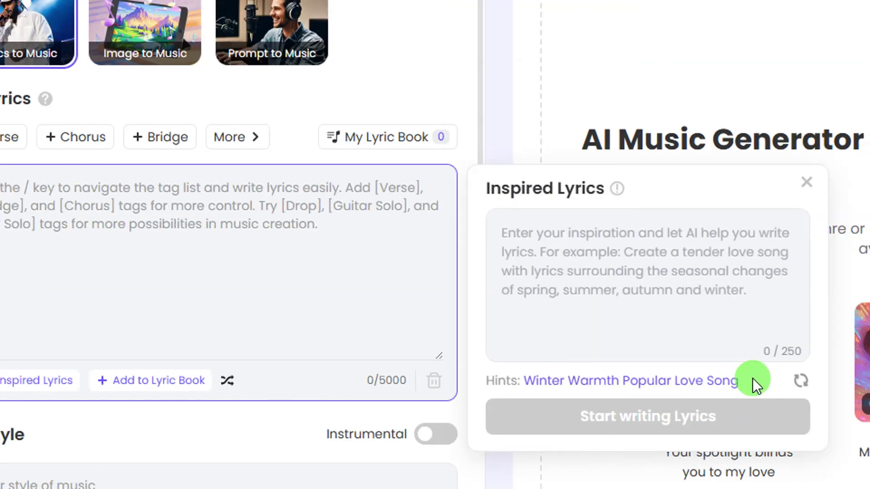
{"action": "left_click", "coordinate": [561, 251]}
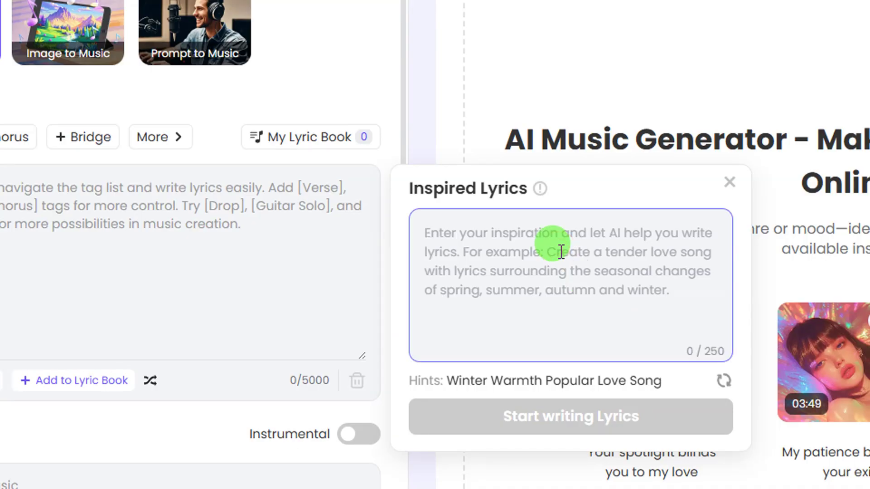
{"action": "type", "text": "a powerful Godspel music lyrics, worship song"}
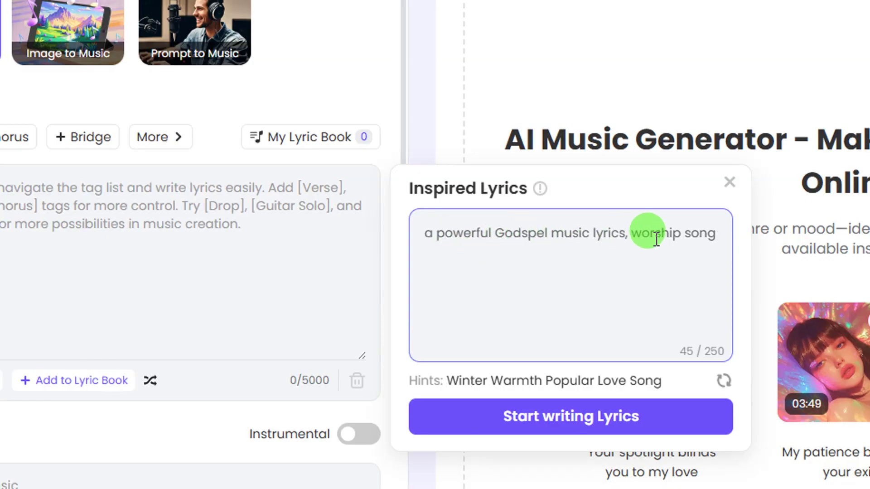
{"action": "left_click", "coordinate": [617, 413]}
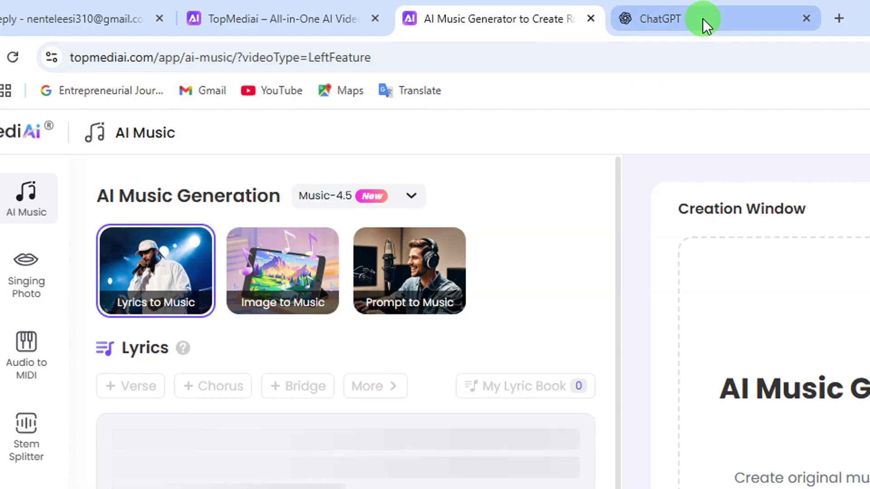
{"action": "left_click", "coordinate": [702, 18]}
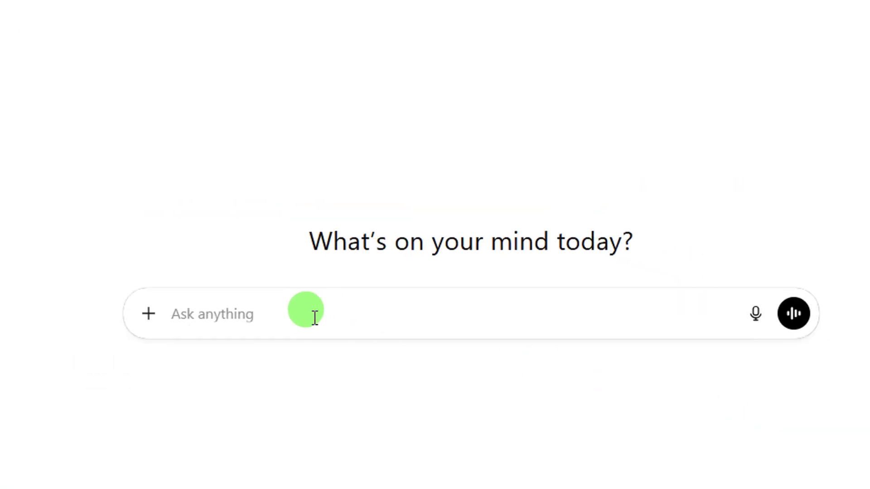
- Ask ChatGPT for lyrics to a gospel worship song titled 'You Are Enough'
{"action": "left_click", "coordinate": [290, 315]}
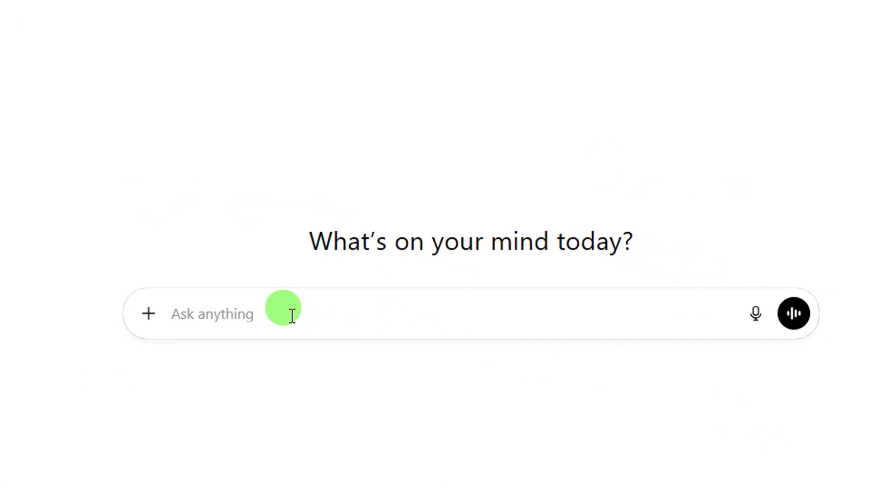
{"action": "type", "text": "a powerful Godspel music lyrics, worship song"}
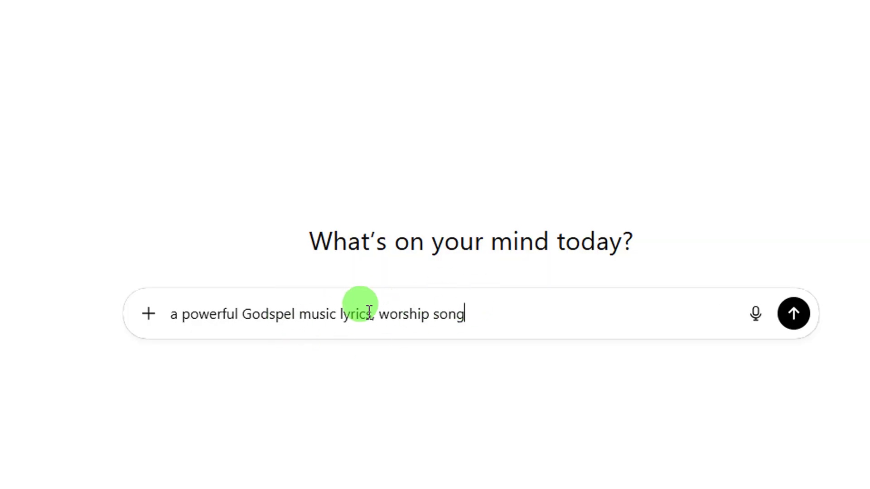
{"action": "left_click", "coordinate": [793, 314]}
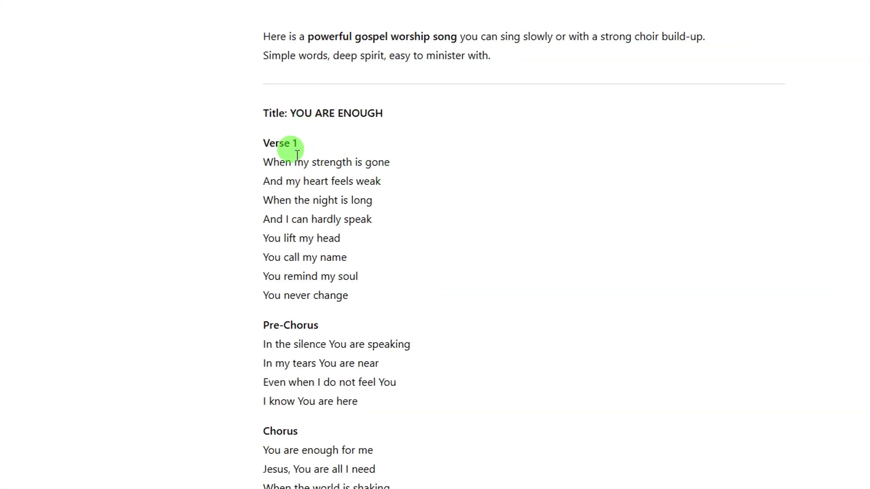
- Select ChatGPT's lyrics from Verse 1 to the end and return to the music generator
{"action": "scroll", "coordinate": [297, 157], "scroll_direction": "down", "scroll_amount": 15}
{"action": "scroll", "coordinate": [301, 163], "scroll_direction": "down", "scroll_amount": 3}
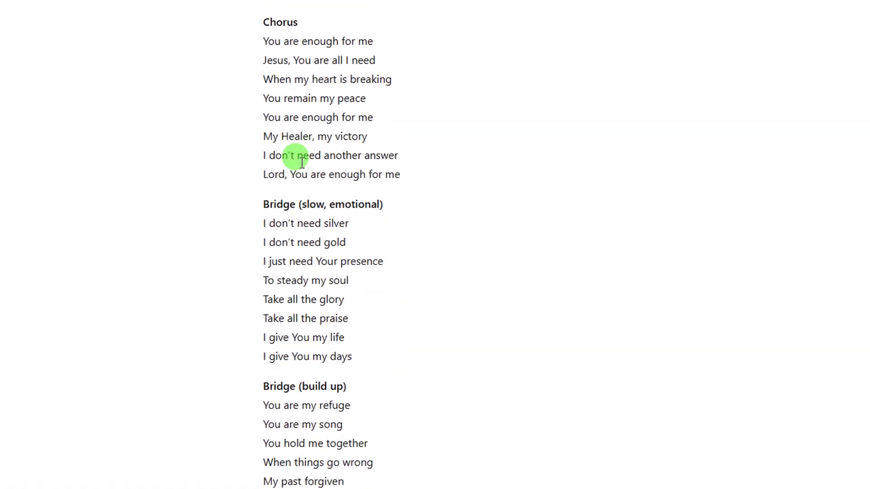
{"action": "scroll", "coordinate": [289, 154], "scroll_direction": "up", "scroll_amount": 20}
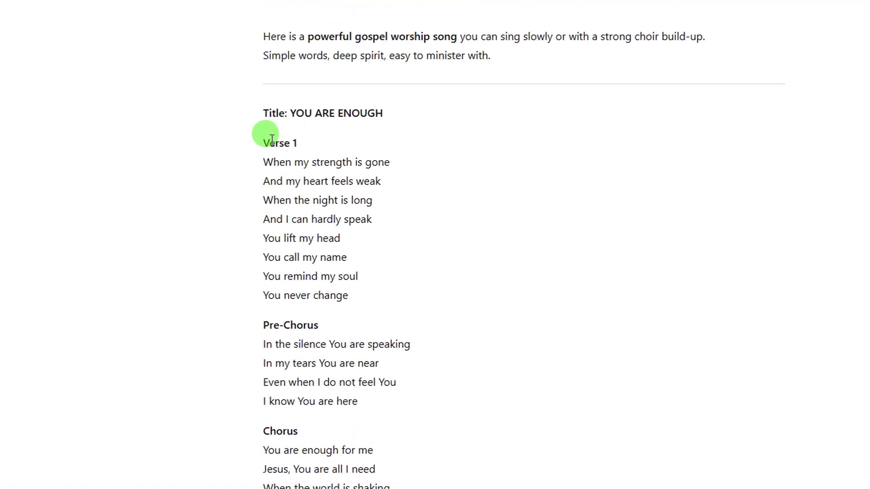
{"action": "left_click_drag", "start_coordinate": [264, 139], "coordinate": [416, 260]}
{"action": "scroll", "coordinate": [305, 181], "scroll_direction": "down", "scroll_amount": 20}
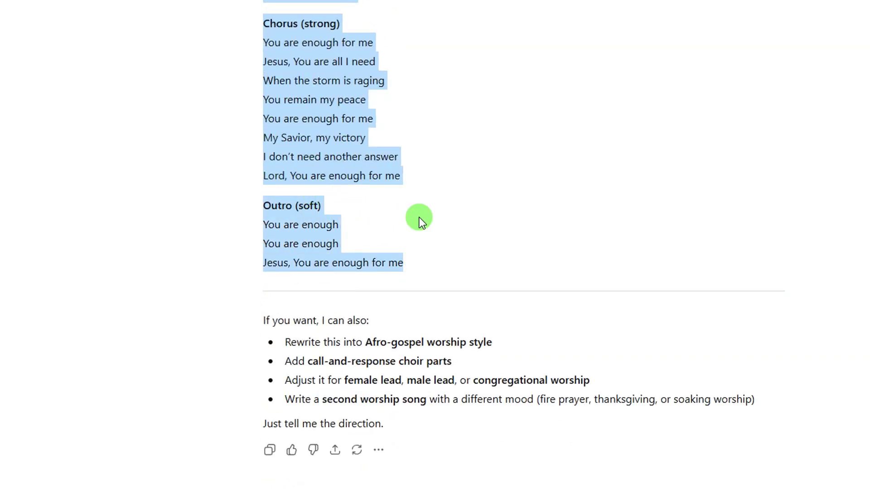
{"action": "left_click", "coordinate": [221, 17]}
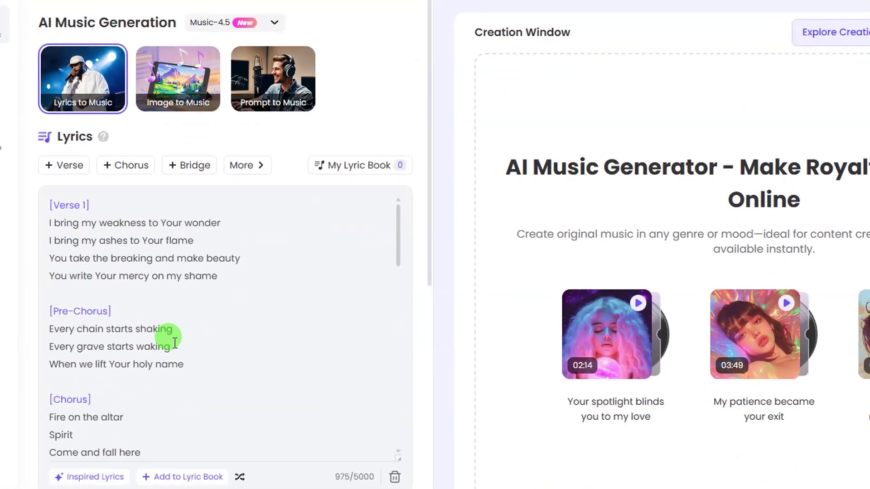
- Overwrite the lyrics box with the ChatGPT 'You Are Enough' lyrics, 480/5000 characters
{"action": "left_click", "coordinate": [16, 400]}
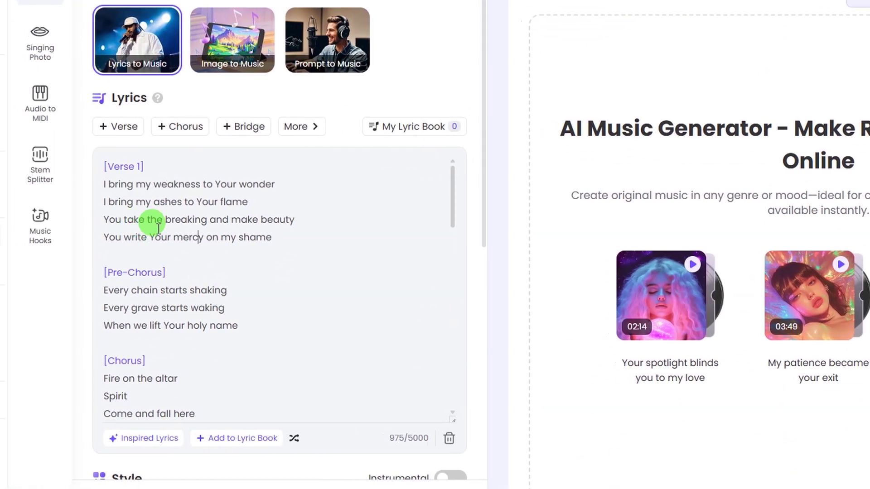
{"action": "scroll", "coordinate": [167, 228], "scroll_direction": "down", "scroll_amount": 15}
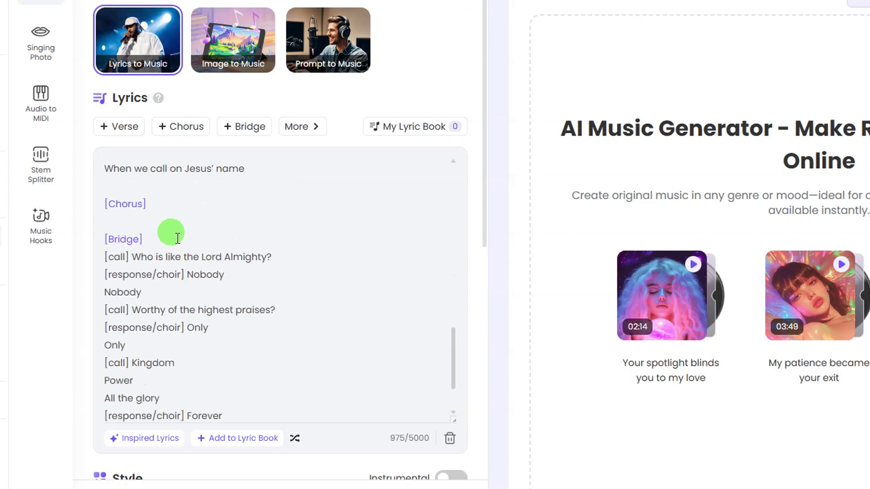
{"action": "scroll", "coordinate": [190, 255], "scroll_direction": "up", "scroll_amount": 15}
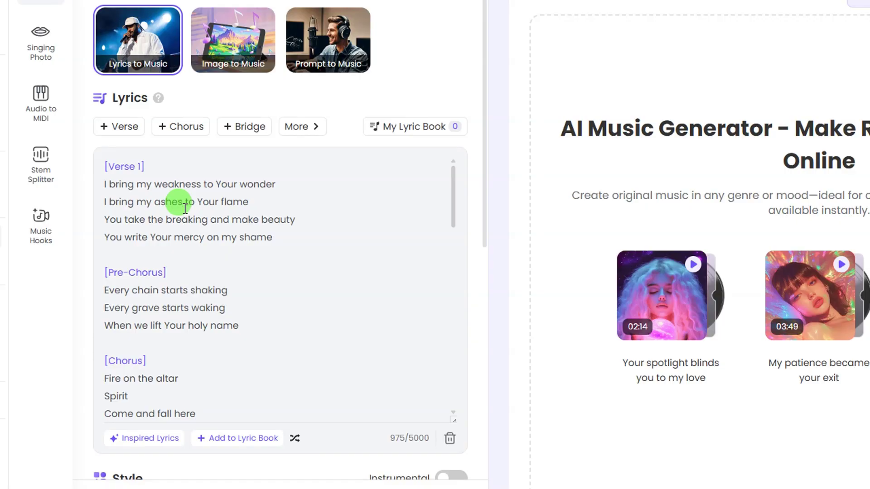
{"action": "key", "text": "ctrl+a"}
{"action": "key", "text": "ctrl+v"}
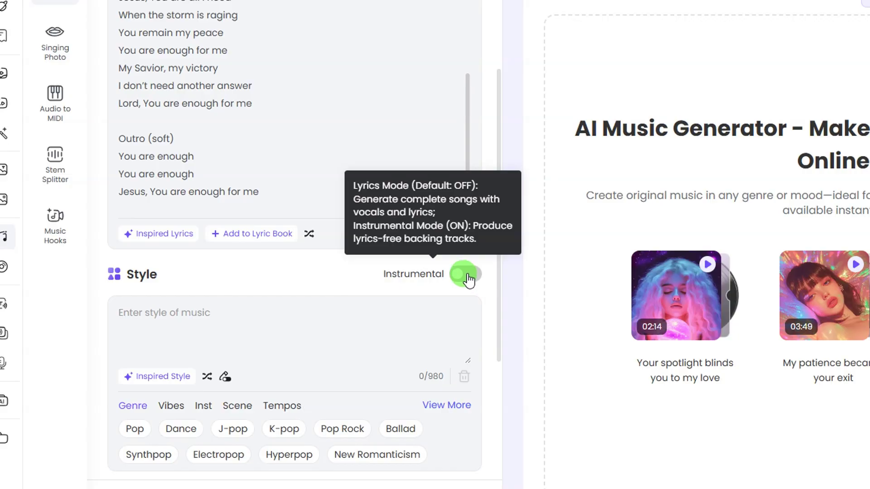
- Browse the full music style library and close it without choosing a style
{"action": "scroll", "coordinate": [284, 281], "scroll_direction": "down", "scroll_amount": 5}
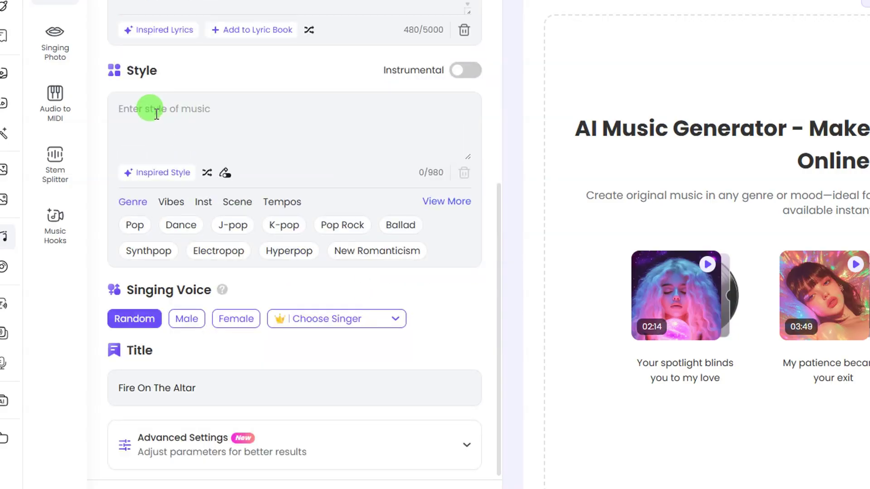
{"action": "left_click", "coordinate": [173, 114]}
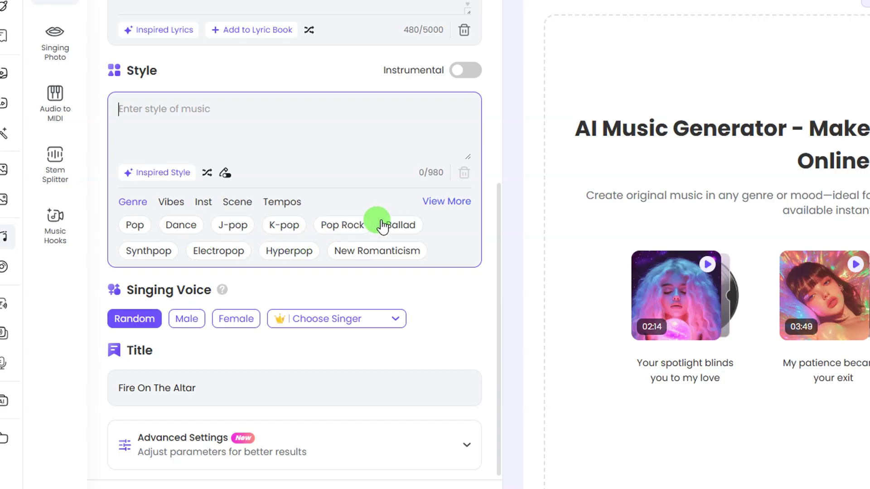
{"action": "left_click", "coordinate": [441, 203]}
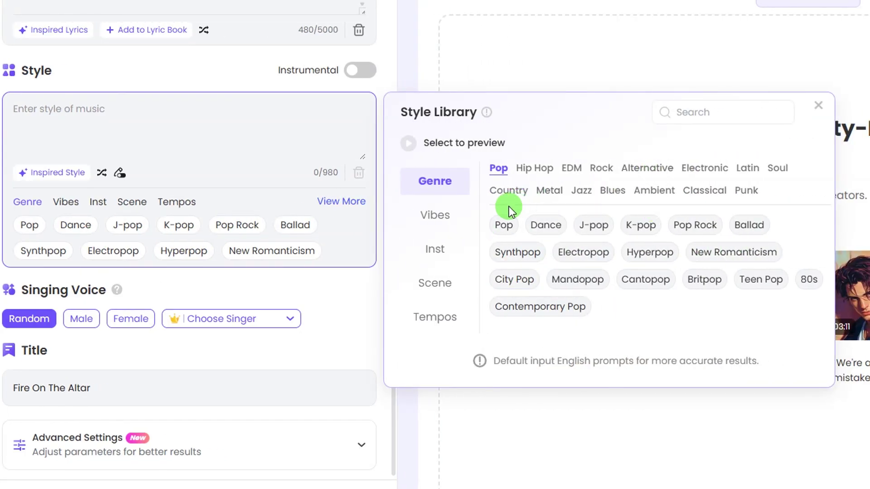
{"action": "left_click", "coordinate": [131, 205]}
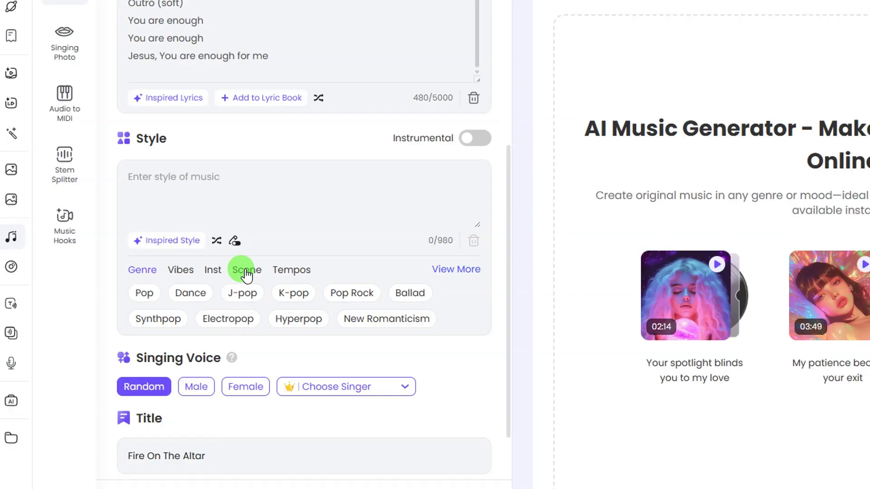
- Have Inspired Style write an uplifting A-flat gospel style with Hammond B3 and brass stabs
{"action": "left_click", "coordinate": [173, 245]}
{"action": "left_click", "coordinate": [582, 227]}
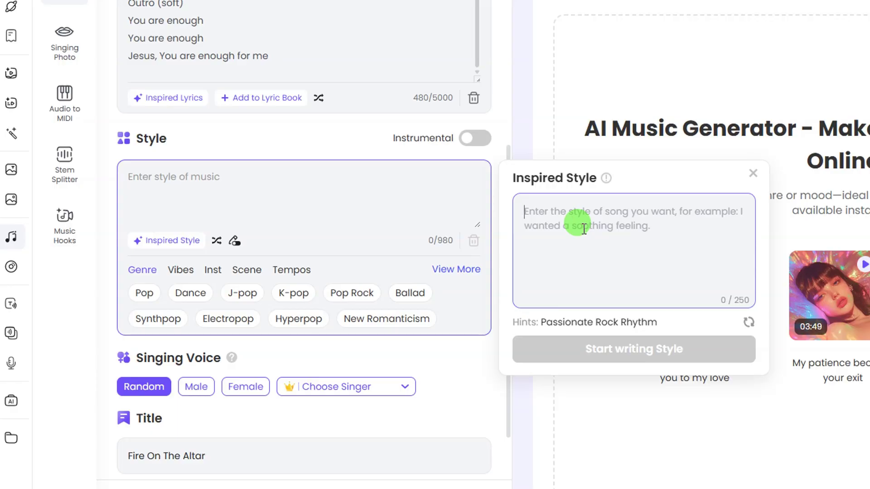
{"action": "type", "text": "g"}
{"action": "type", "text": "ospel: soaring"}
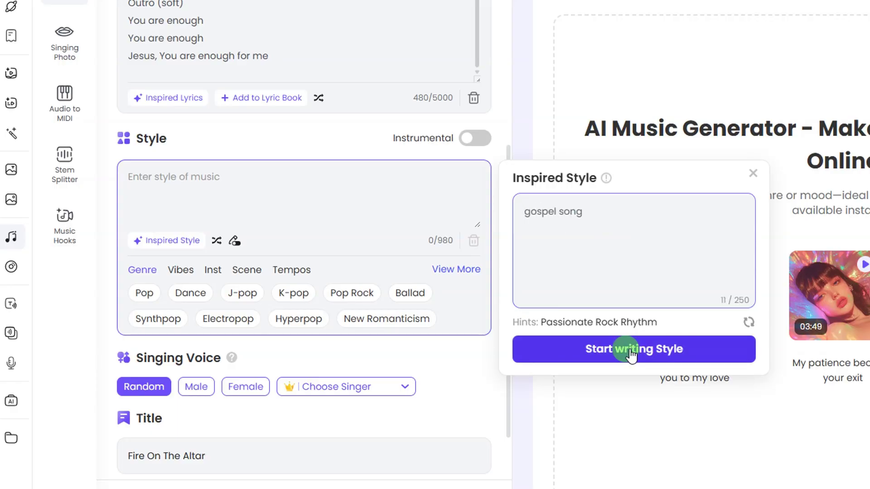
{"action": "left_click", "coordinate": [625, 351]}
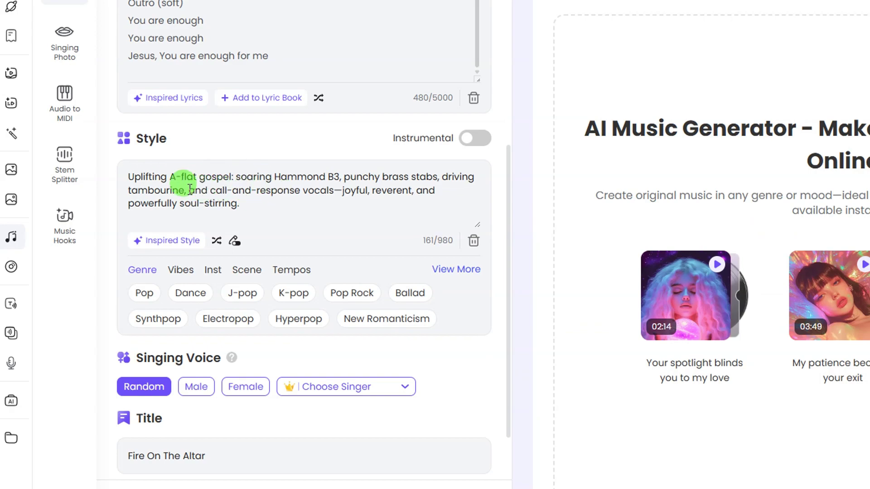
{"action": "scroll", "coordinate": [210, 198], "scroll_direction": "down", "scroll_amount": 2}
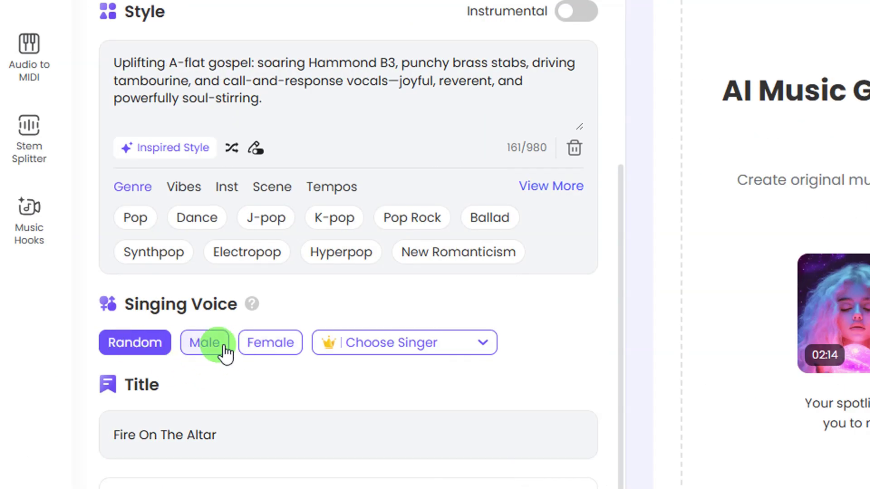
- Choose the Female singing voice without picking a singer, and check the 'Fire On The Altar' title
{"action": "left_click", "coordinate": [276, 350]}
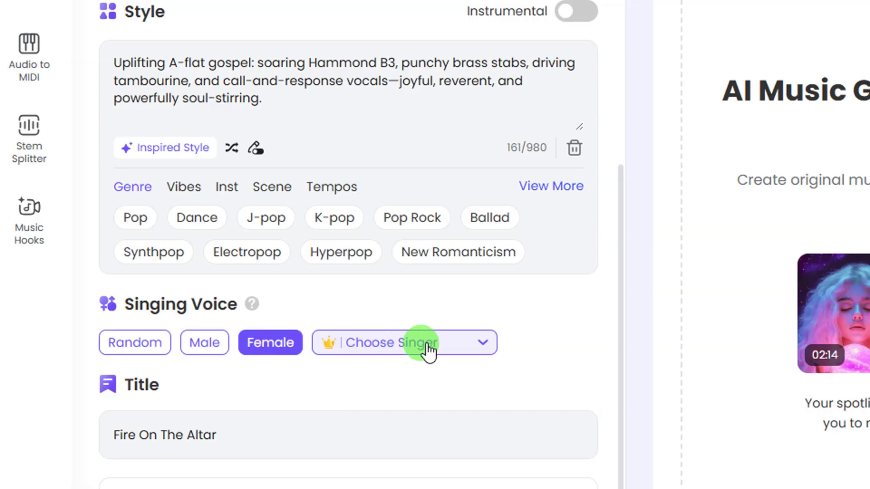
{"action": "left_click", "coordinate": [483, 344]}
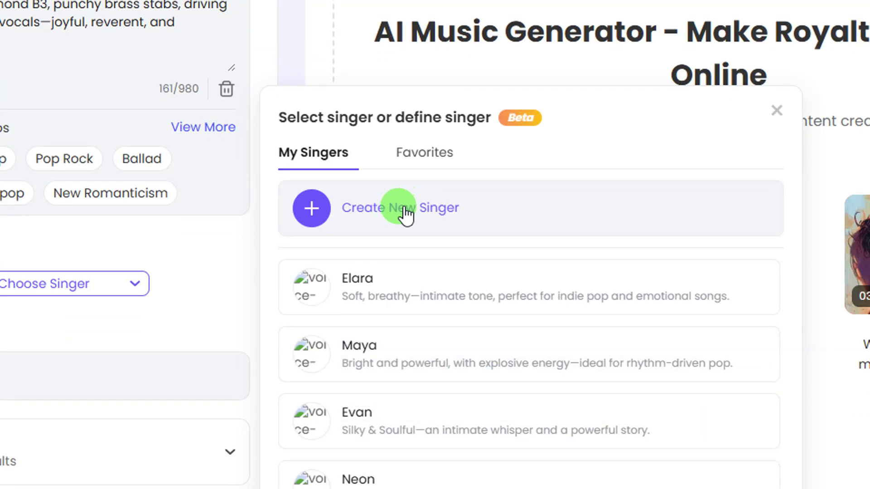
{"action": "left_click", "coordinate": [179, 276]}
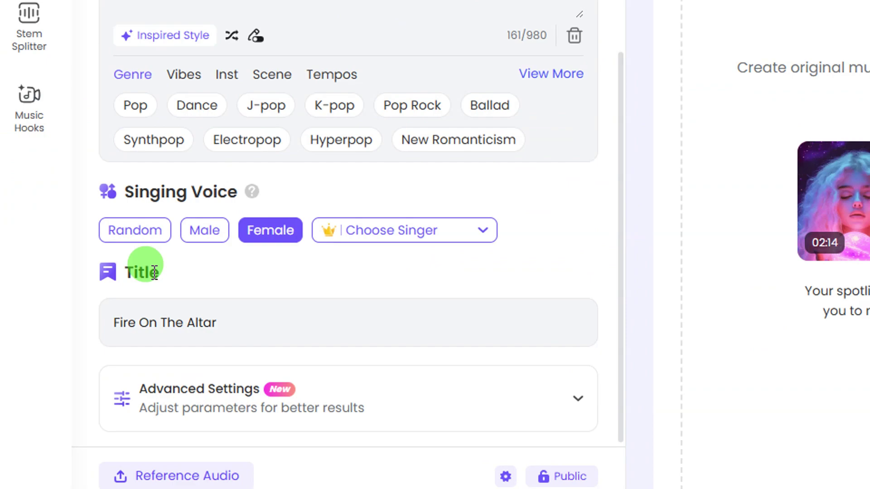
{"action": "left_click_drag", "start_coordinate": [217, 323], "coordinate": [116, 323]}
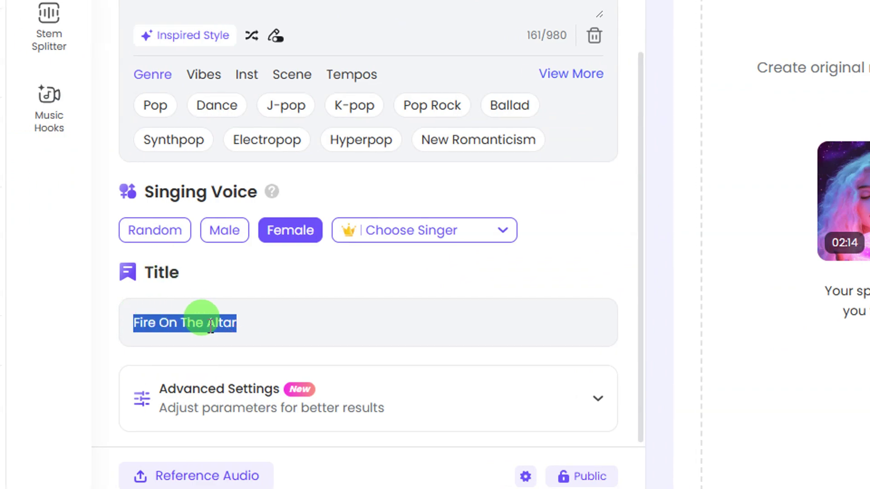
{"action": "left_click", "coordinate": [198, 322]}
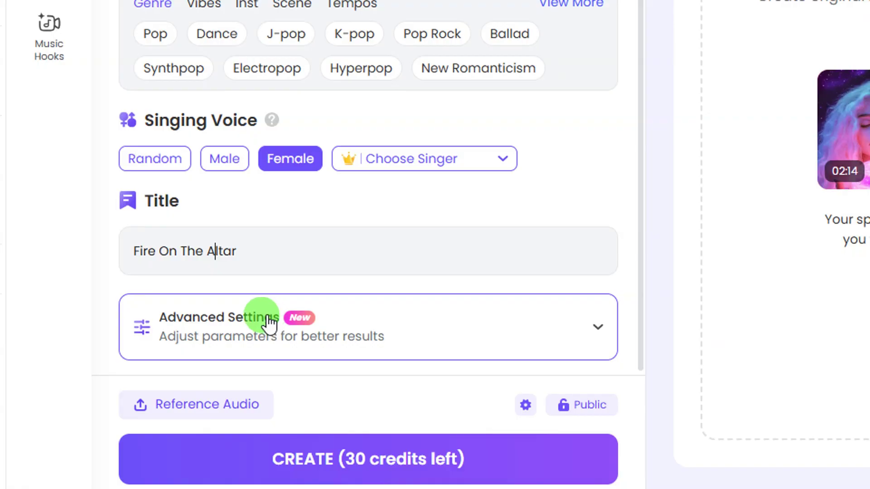
{"action": "left_click", "coordinate": [598, 331]}
{"action": "scroll", "coordinate": [594, 299], "scroll_direction": "down", "scroll_amount": 7}
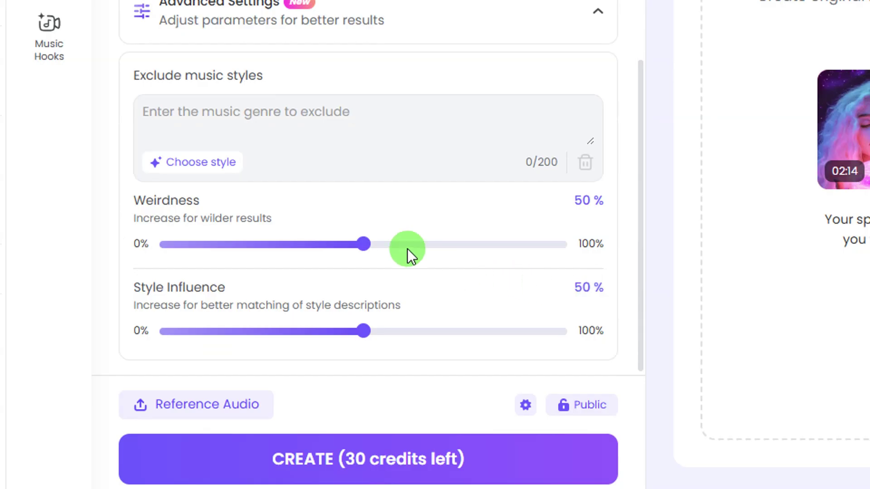
{"action": "triple_click", "coordinate": [143, 75]}
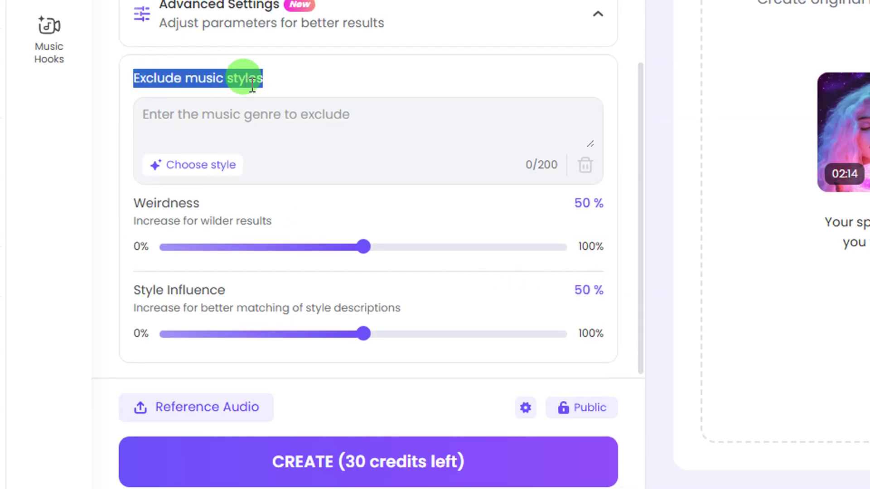
{"action": "left_click", "coordinate": [273, 113]}
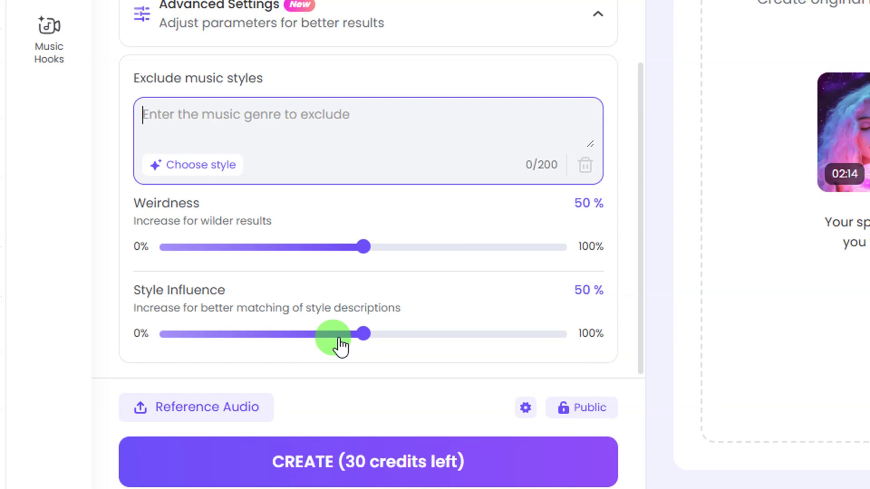
{"action": "scroll", "coordinate": [571, 86], "scroll_direction": "up", "scroll_amount": 8}
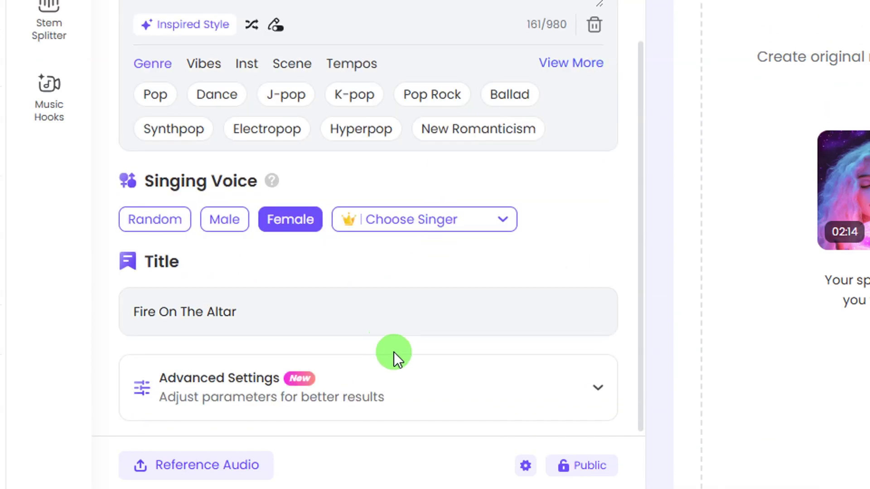
{"action": "scroll", "coordinate": [394, 379], "scroll_direction": "down", "scroll_amount": 2}
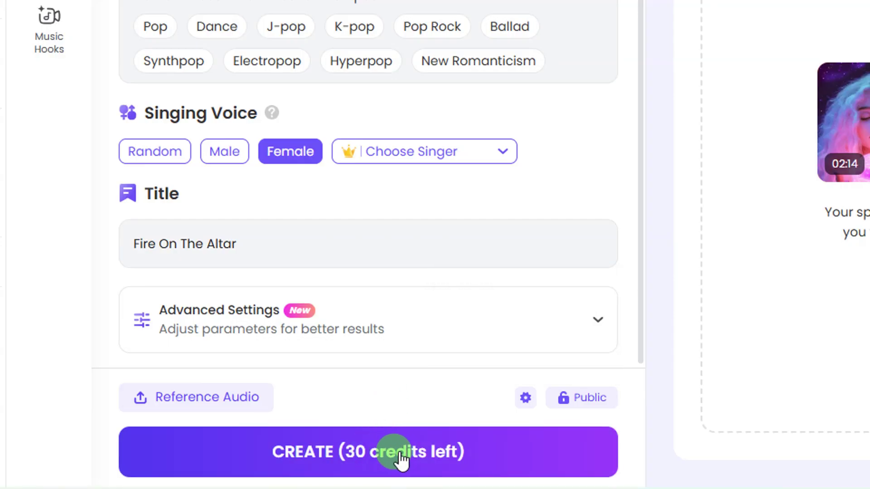
- Create 'Fire On The Altar', play a generated version, skip ahead, and show its download options
{"action": "left_click", "coordinate": [401, 456]}
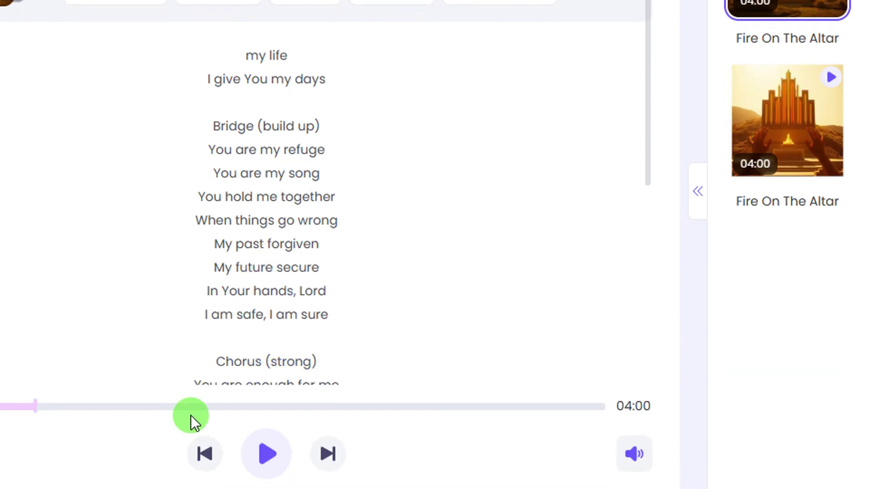
{"action": "left_click", "coordinate": [258, 459]}
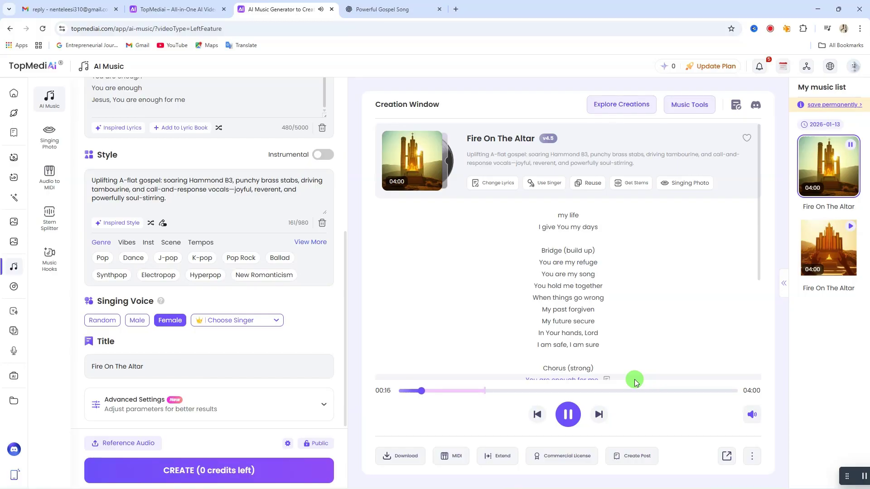
{"action": "left_click", "coordinate": [556, 319]}
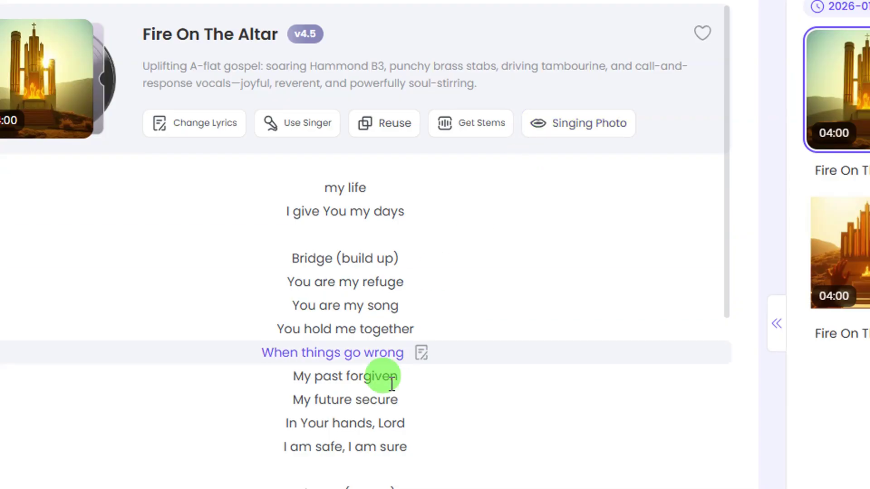
{"action": "left_click", "coordinate": [95, 442]}
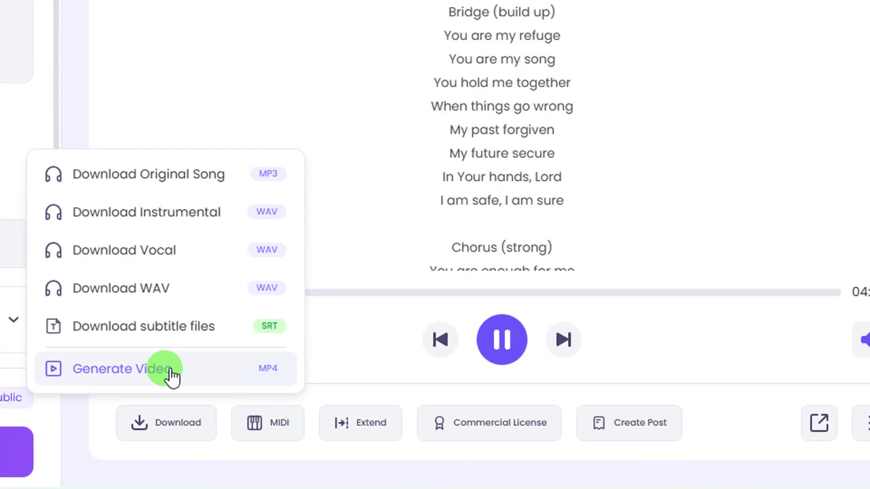
- Close the MIDI download menu and pause the 'Fire On The Altar' playback
{"action": "left_click", "coordinate": [268, 414]}
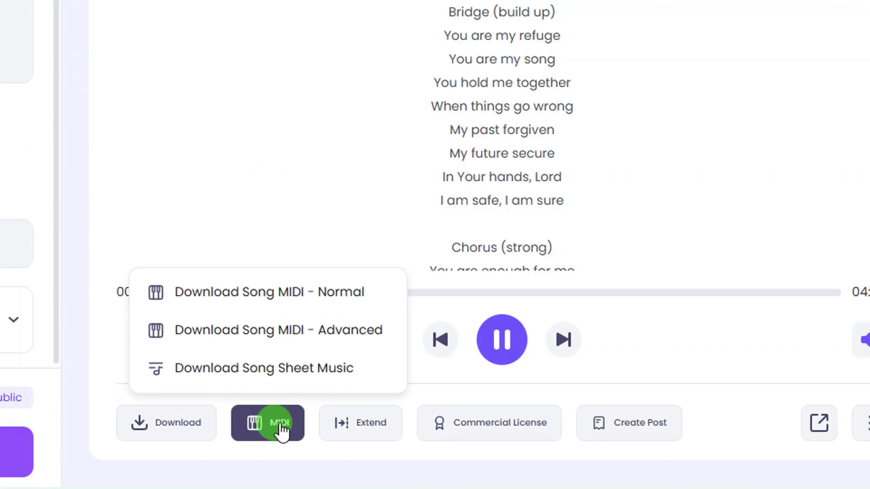
{"action": "left_click", "coordinate": [369, 430]}
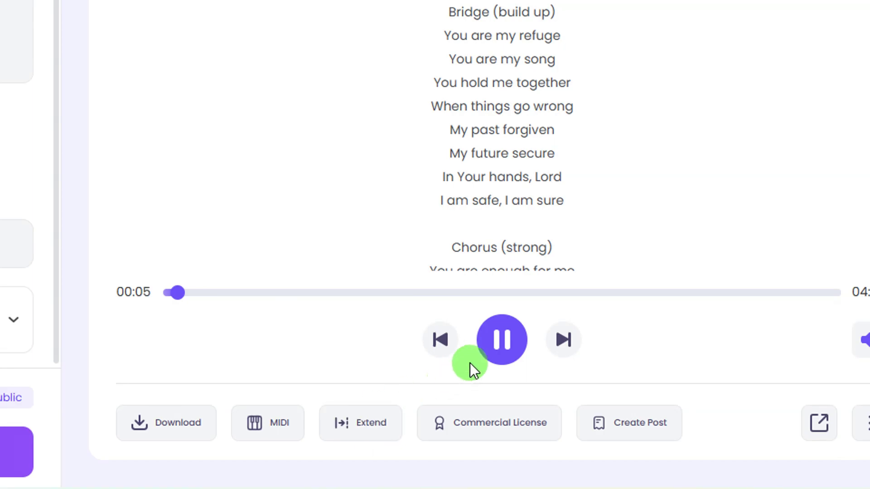
{"action": "left_click", "coordinate": [493, 358]}
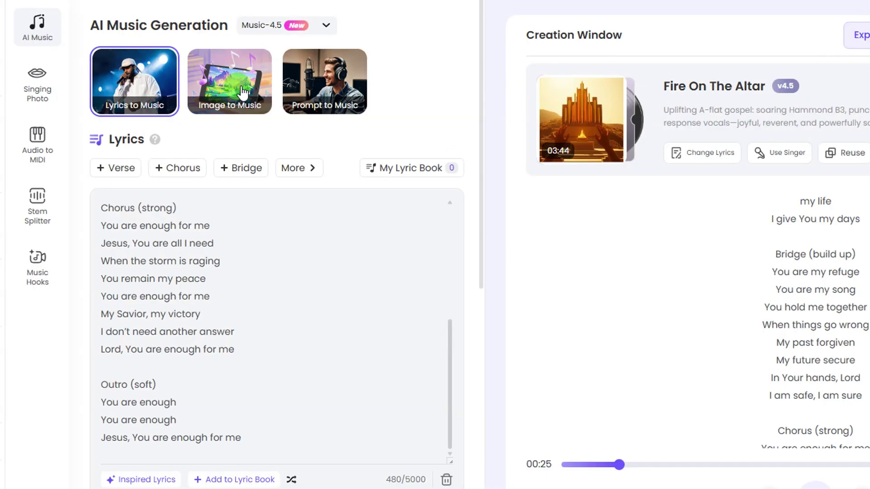
- Switch to Image to Music and paste a mountain-lake photo as the source image
{"action": "left_click", "coordinate": [242, 93]}
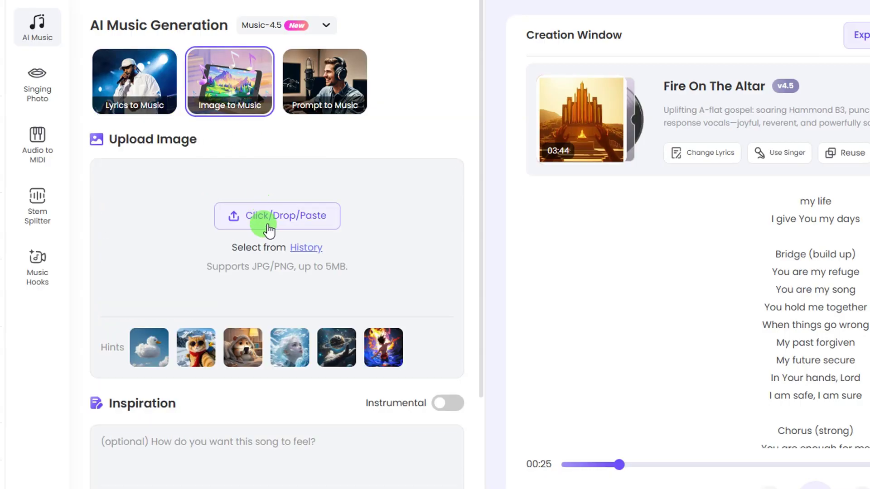
{"action": "scroll", "coordinate": [266, 231], "scroll_direction": "down", "scroll_amount": 3}
{"action": "scroll", "coordinate": [245, 154], "scroll_direction": "up", "scroll_amount": 3}
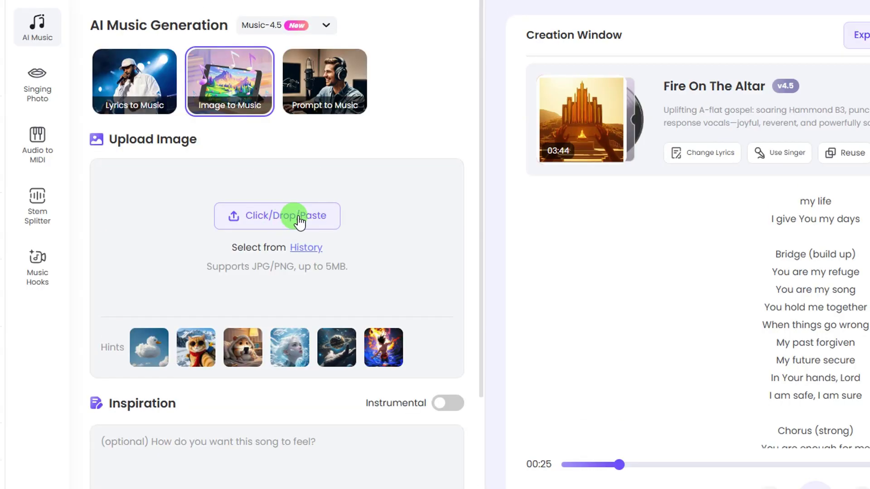
{"action": "key", "text": "ctrl+v"}
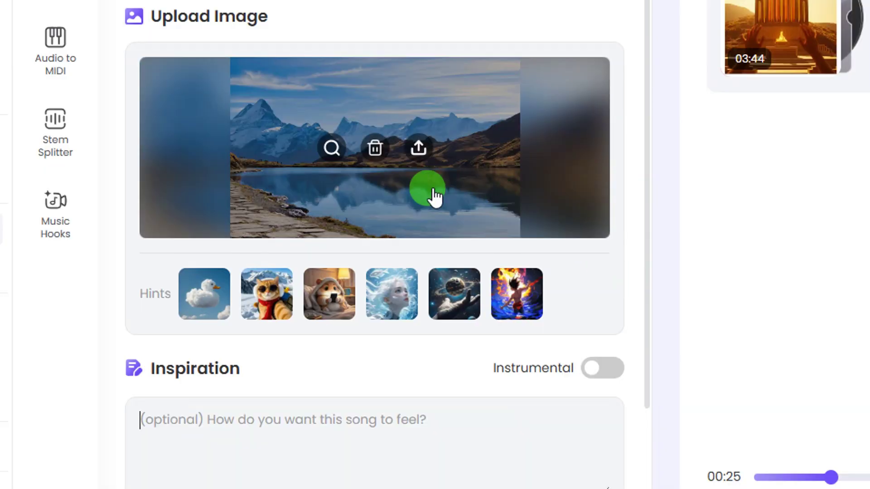
{"action": "scroll", "coordinate": [410, 195], "scroll_direction": "down", "scroll_amount": 4}
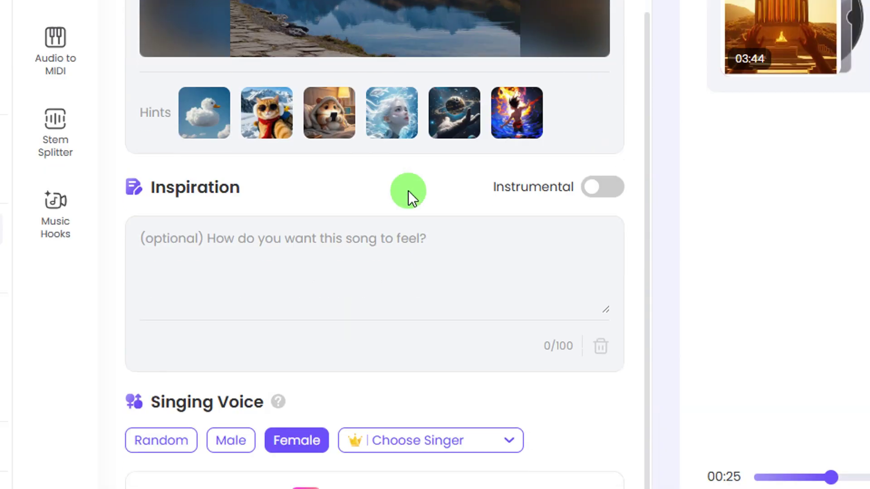
- Enter 'accean melody' as the song's inspiration and keep the Female singing voice
{"action": "left_click", "coordinate": [227, 241]}
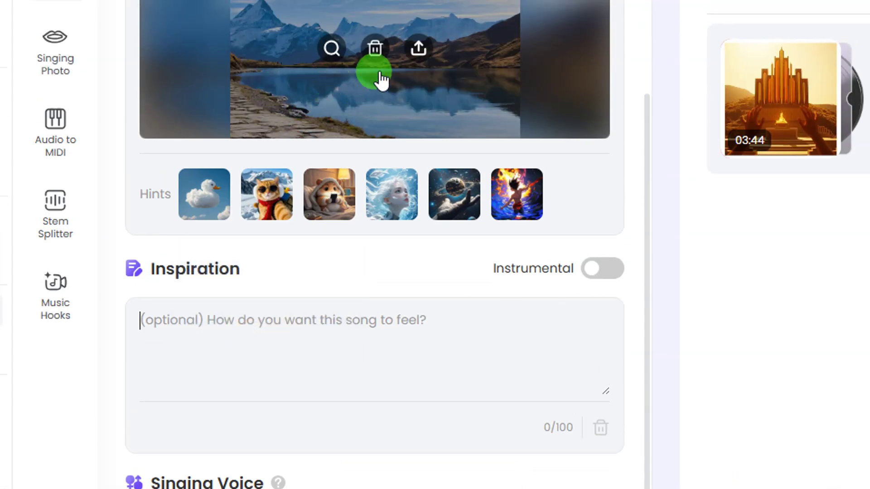
{"action": "left_click", "coordinate": [205, 325]}
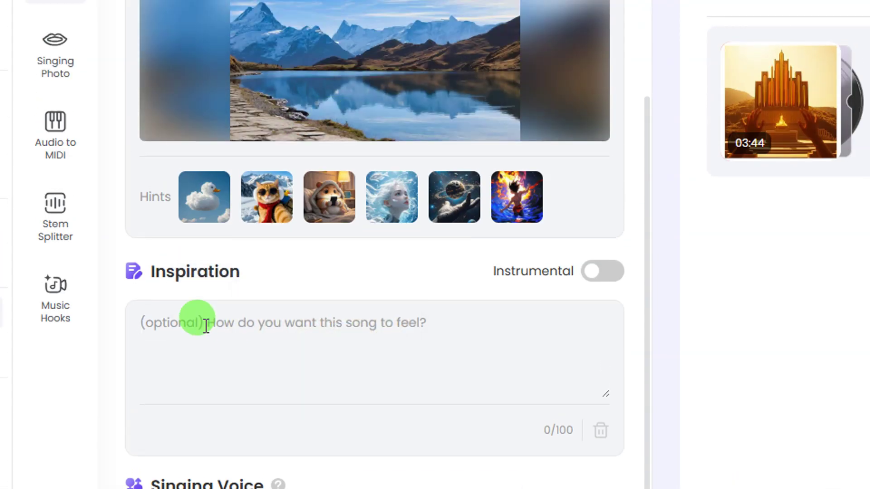
{"action": "type", "text": "an m"}
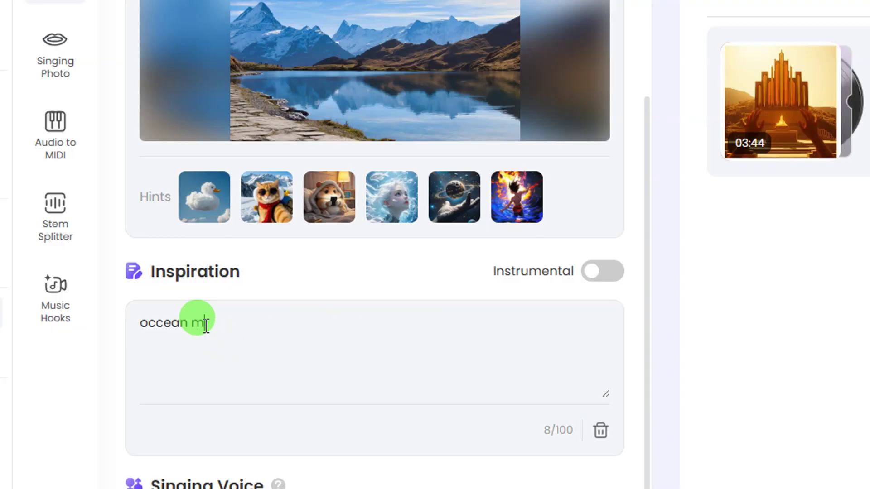
{"action": "type", "text": "ccean melody"}
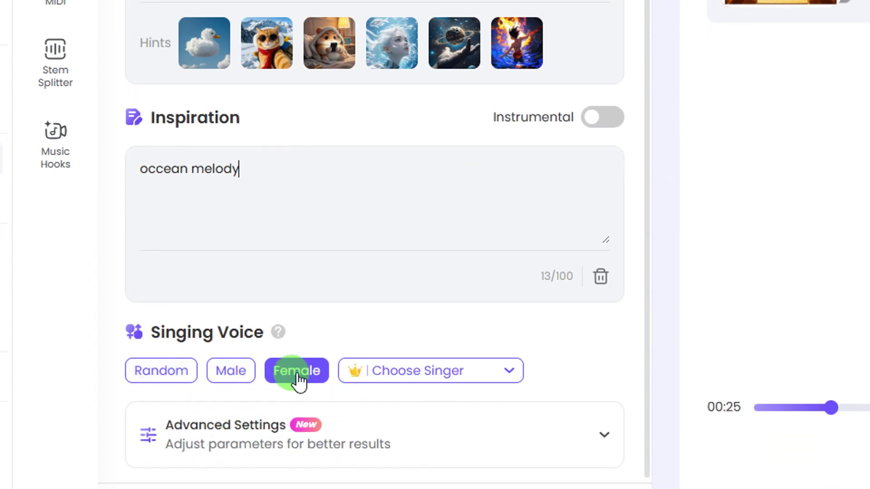
{"action": "left_click", "coordinate": [296, 381]}
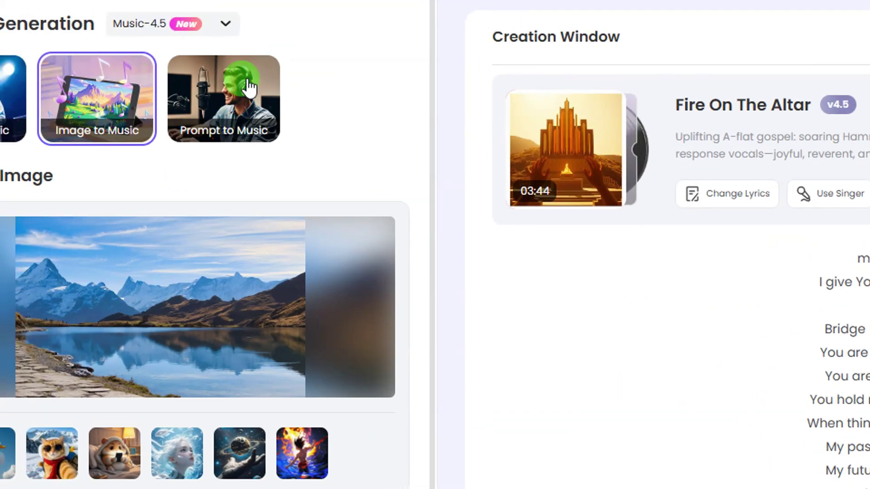
- Switch to Prompt to Music, paste 'an afrobeat hustler music' as the description, and review voice options
{"action": "left_click", "coordinate": [233, 112]}
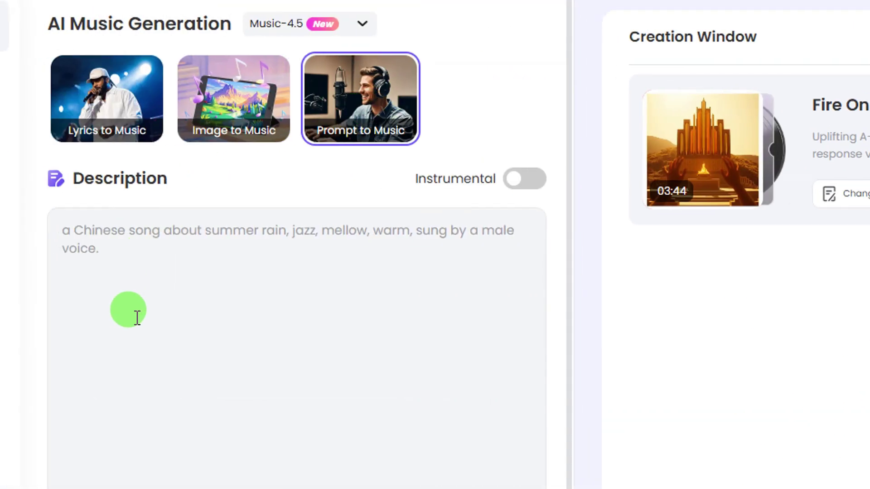
{"action": "left_click", "coordinate": [131, 250]}
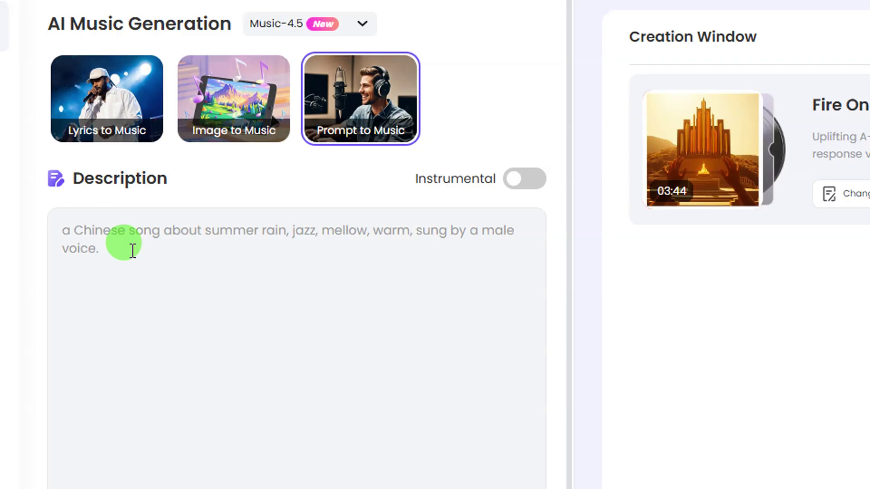
{"action": "type", "text": "an afrobeat hustler music"}
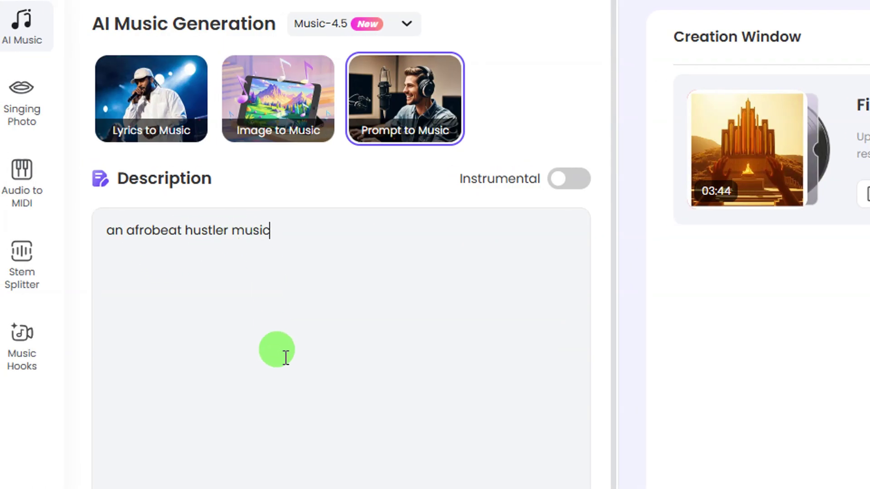
{"action": "scroll", "coordinate": [286, 410], "scroll_direction": "down", "scroll_amount": 5}
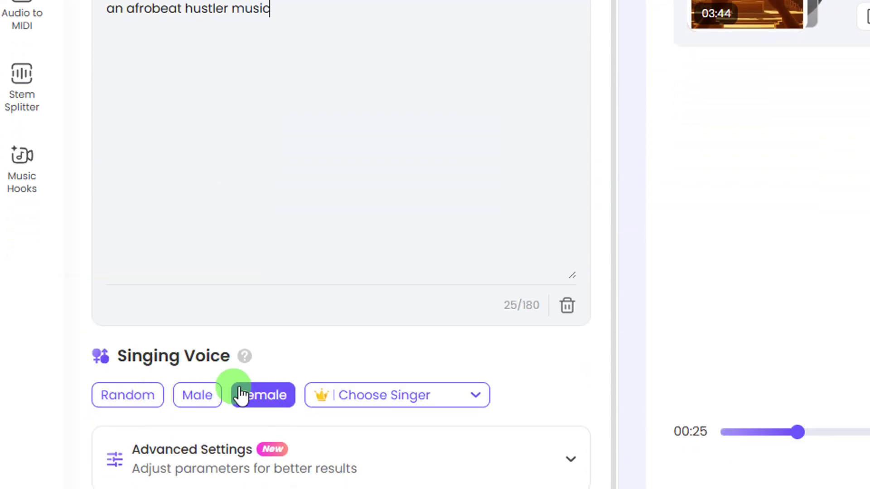
{"action": "scroll", "coordinate": [317, 421], "scroll_direction": "down", "scroll_amount": 1}
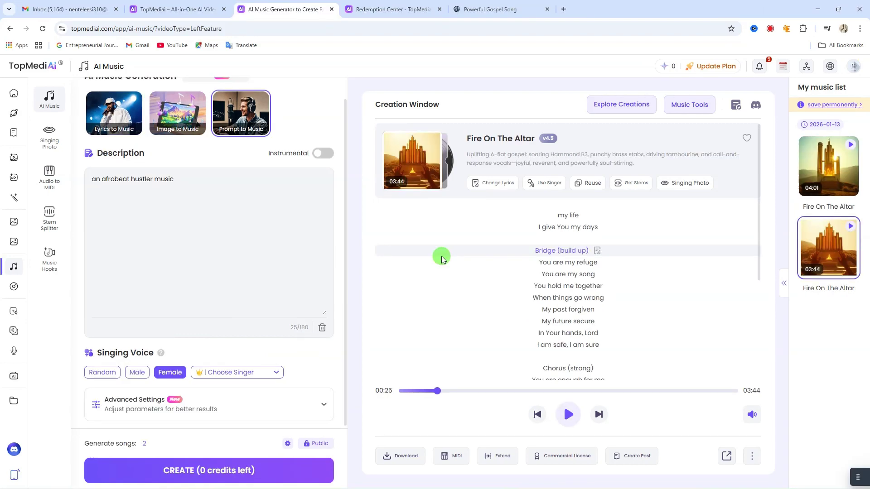
{"action": "scroll", "coordinate": [97, 176], "scroll_direction": "up", "scroll_amount": 1}
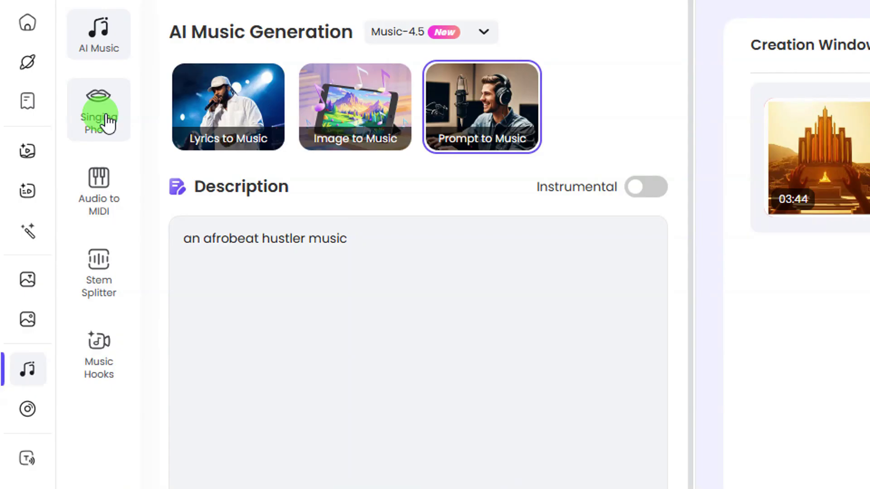
- In Singing Photo, use the 03:44 'Fire On The Altar' song from AI Music History
{"action": "left_click", "coordinate": [108, 122]}
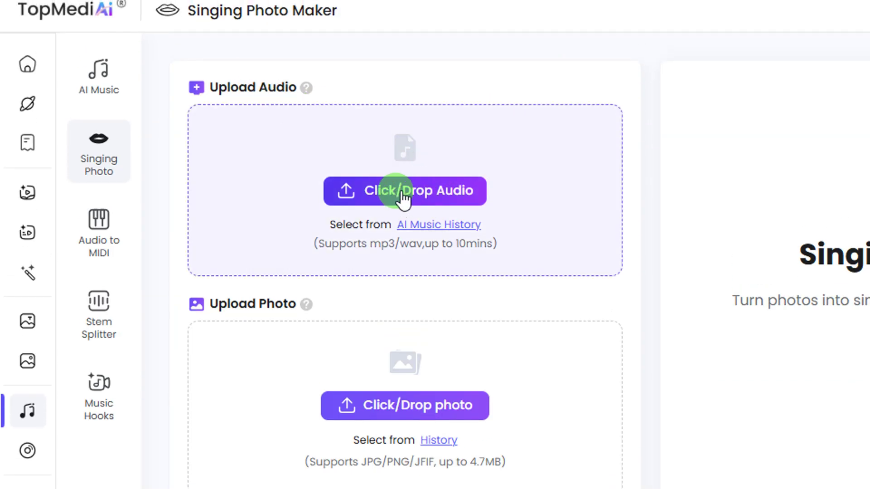
{"action": "left_click", "coordinate": [441, 229]}
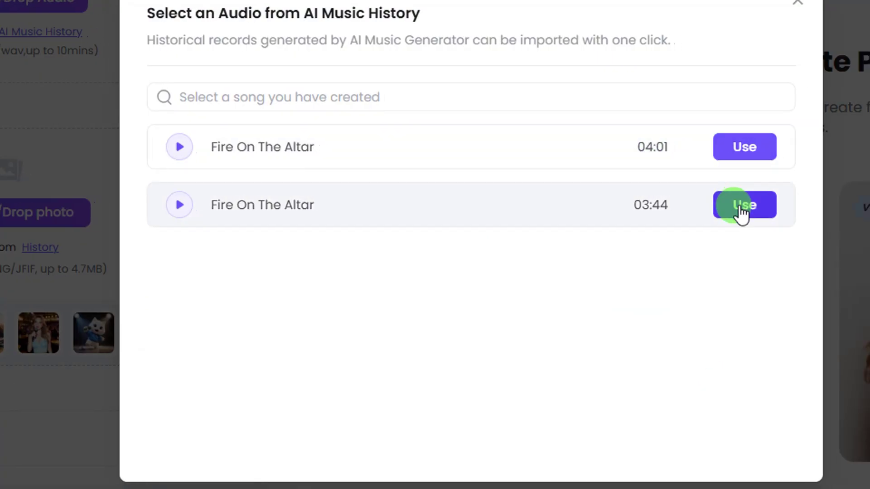
{"action": "left_click", "coordinate": [738, 206]}
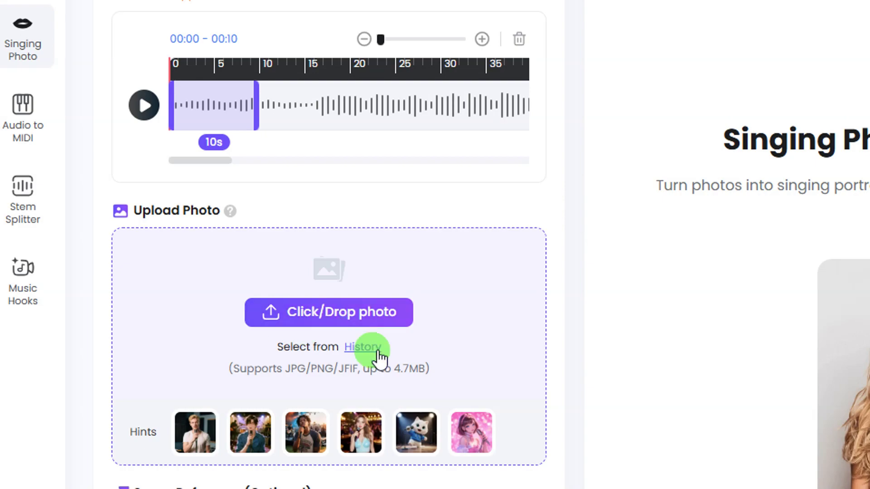
- Choose the sample hint photo of a woman singing into a microphone in a bar
{"action": "mouse_move", "coordinate": [471, 440]}
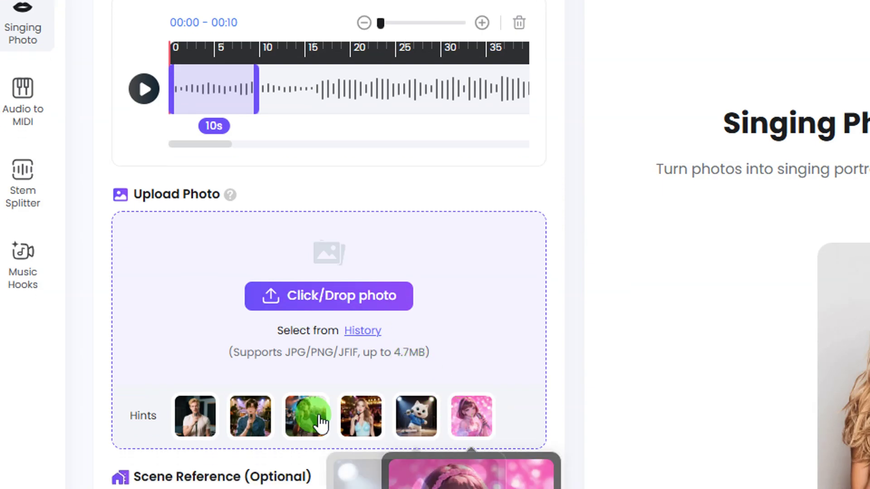
{"action": "mouse_move", "coordinate": [202, 430]}
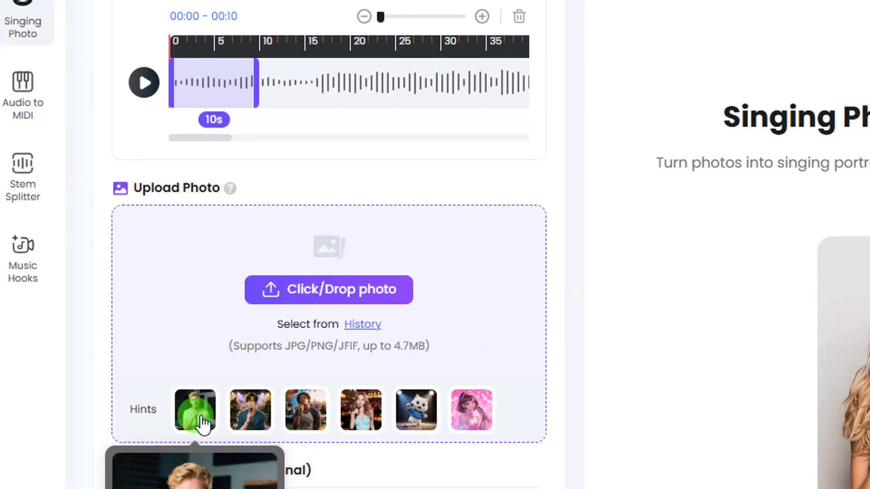
{"action": "left_click", "coordinate": [356, 414]}
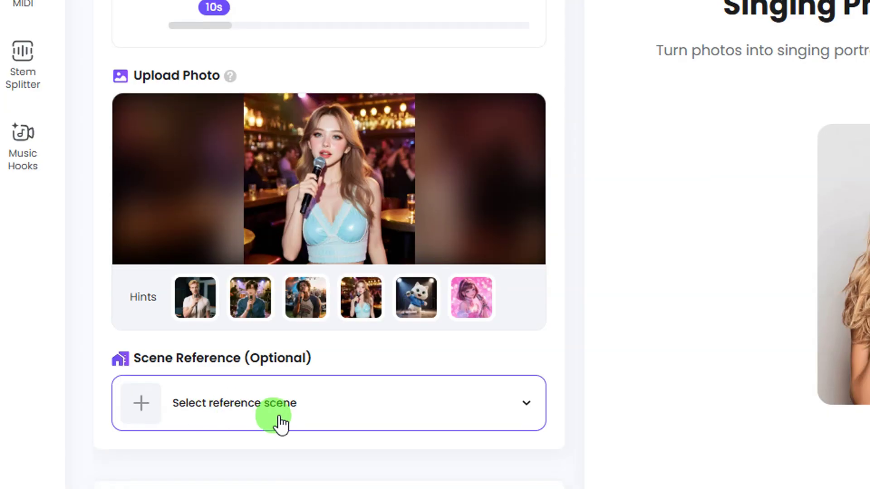
- Apply the Cyberpunk Stage scene and start generating, then move to the Audio to MIDI tool
{"action": "left_click", "coordinate": [522, 404]}
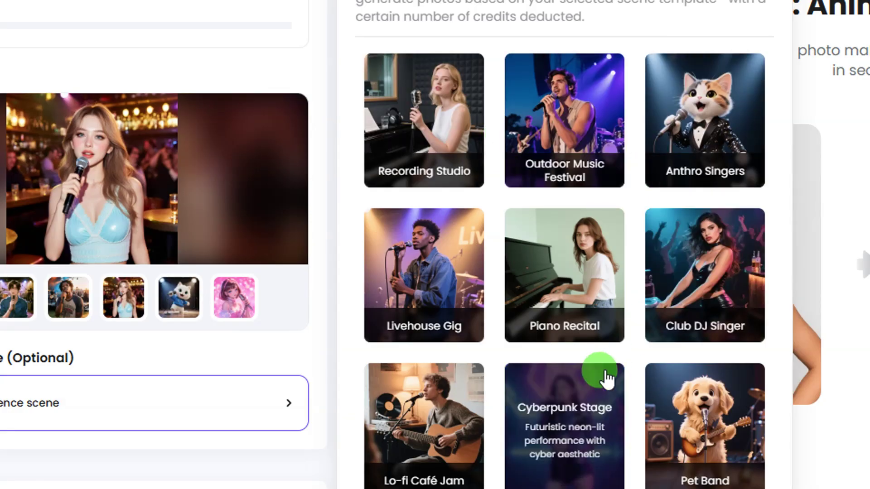
{"action": "scroll", "coordinate": [553, 421], "scroll_direction": "down", "scroll_amount": 1}
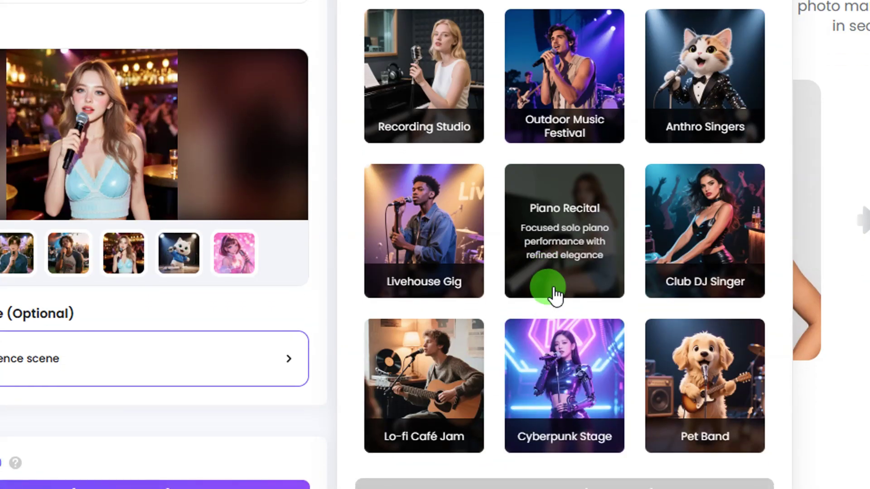
{"action": "left_click", "coordinate": [570, 380]}
{"action": "scroll", "coordinate": [575, 407], "scroll_direction": "down", "scroll_amount": 2}
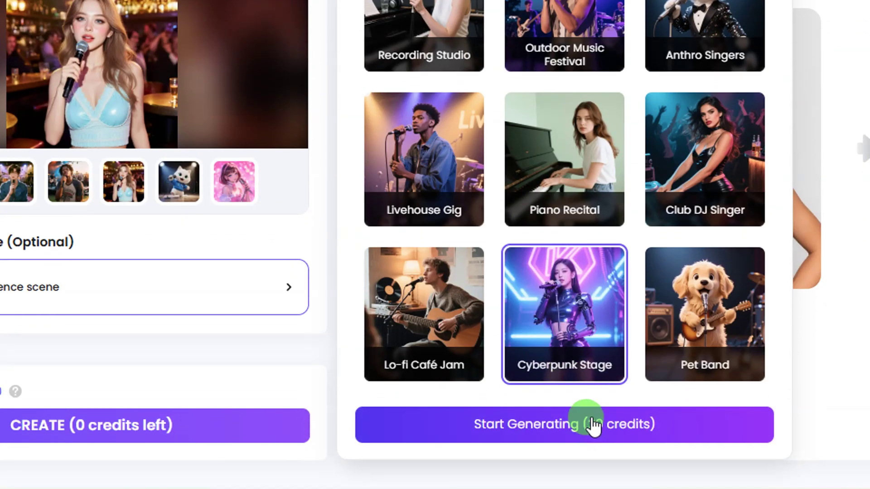
{"action": "left_click", "coordinate": [582, 419]}
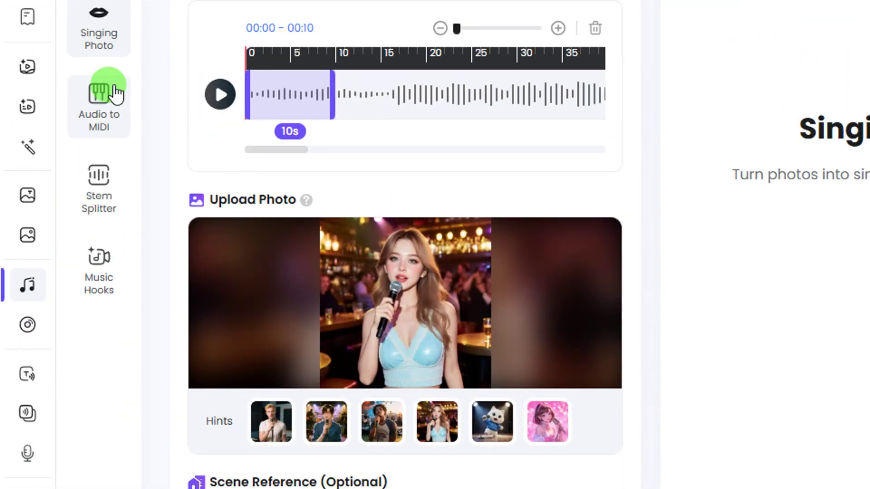
{"action": "left_click", "coordinate": [115, 93]}
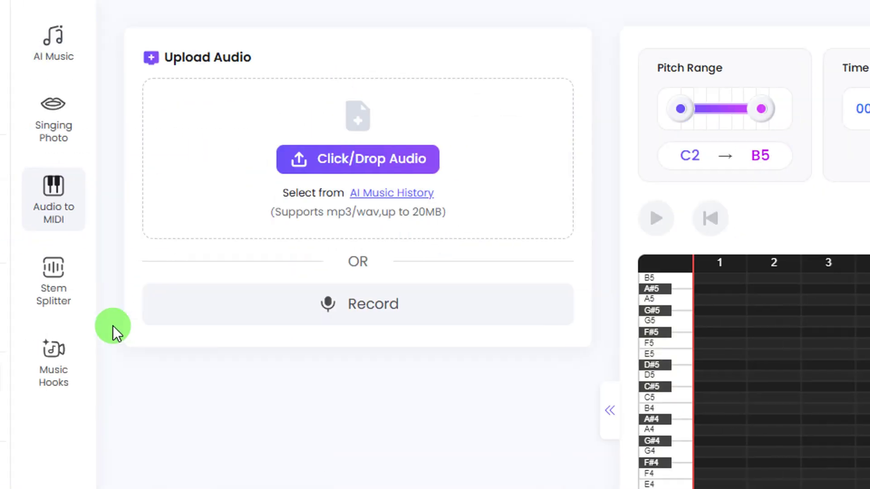
- Visit Stem Splitter, then go to Music Hooks for turning music into short videos
{"action": "left_click", "coordinate": [110, 295]}
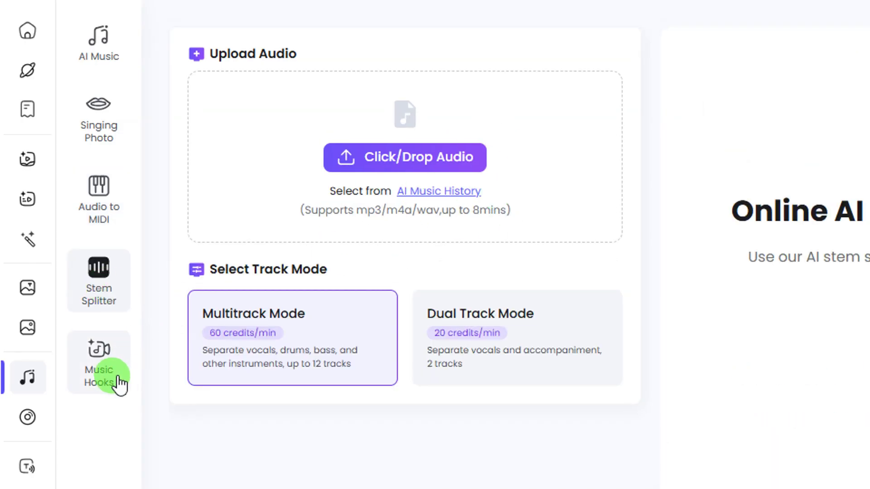
{"action": "left_click", "coordinate": [108, 375]}
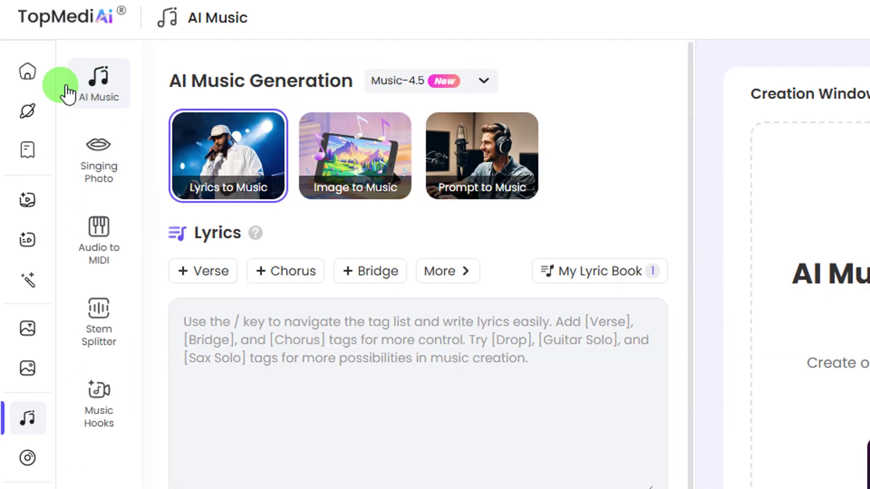
- Show the pricing plans: Starter $4.99/week, Creator $8.99/month, Pro $99.99/year
{"action": "mouse_move", "coordinate": [27, 254]}
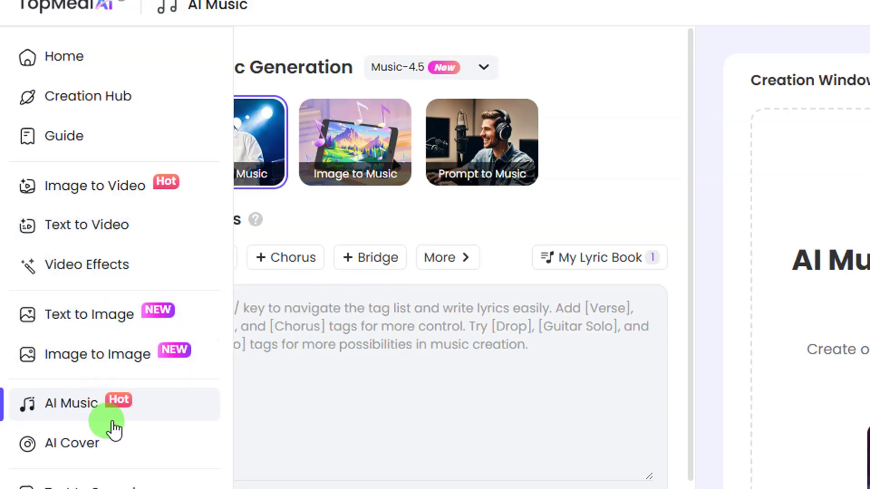
{"action": "scroll", "coordinate": [111, 425], "scroll_direction": "down", "scroll_amount": 1}
{"action": "scroll", "coordinate": [91, 423], "scroll_direction": "down", "scroll_amount": 1}
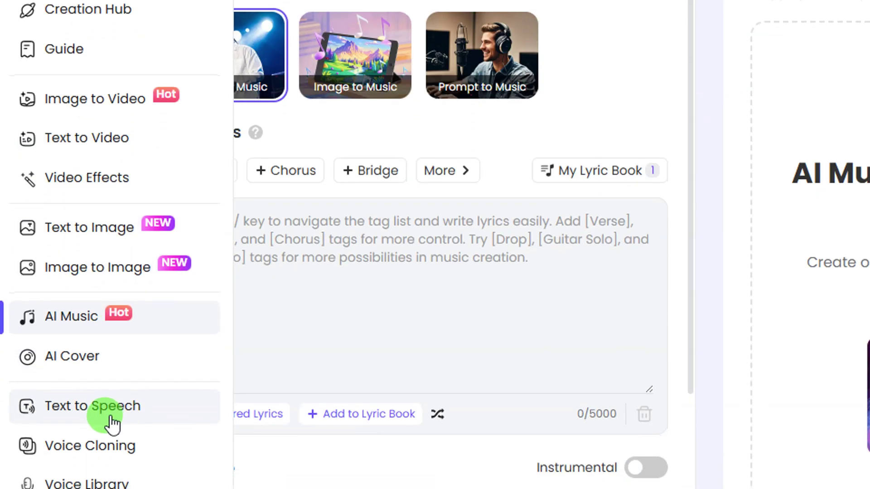
{"action": "scroll", "coordinate": [111, 423], "scroll_direction": "down", "scroll_amount": 3}
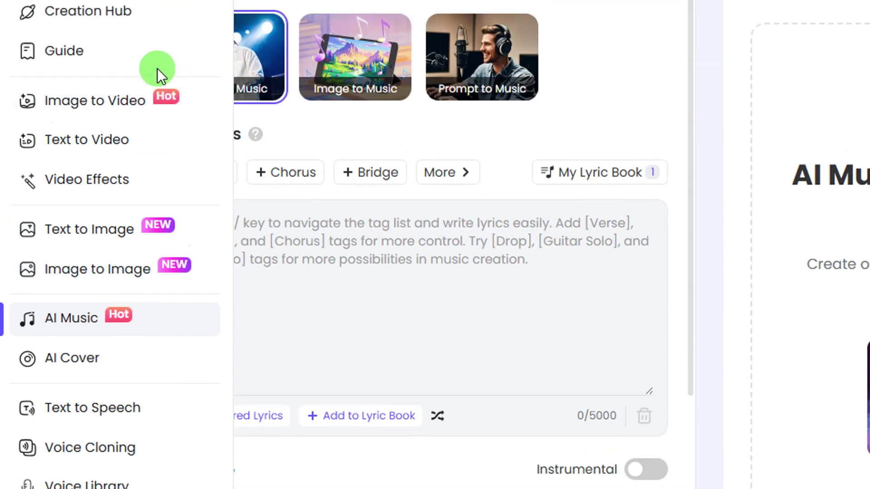
{"action": "left_click", "coordinate": [144, 156]}
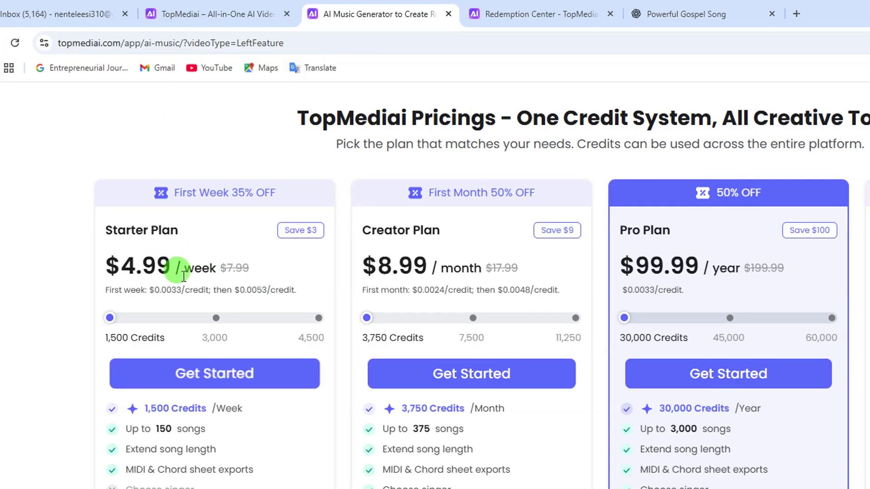
{"action": "scroll", "coordinate": [181, 290], "scroll_direction": "down", "scroll_amount": 2}
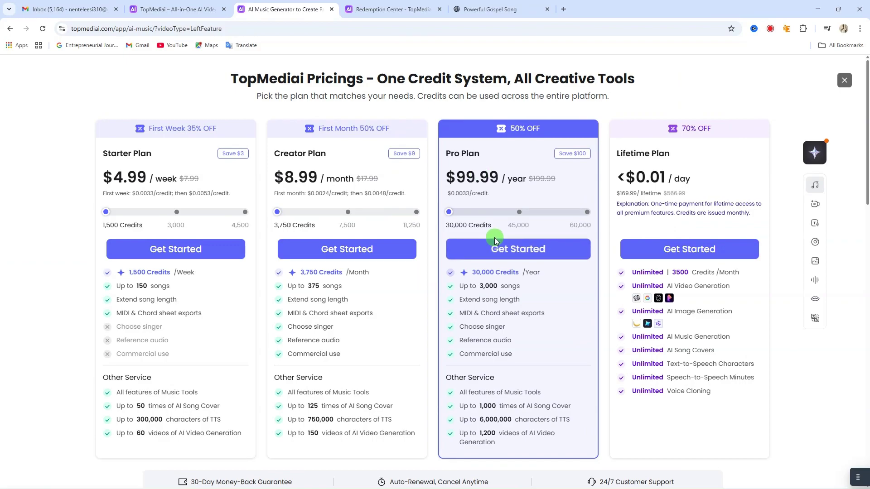
{"action": "scroll", "coordinate": [382, 249], "scroll_direction": "down", "scroll_amount": 4}
{"action": "scroll", "coordinate": [398, 243], "scroll_direction": "up", "scroll_amount": 4}
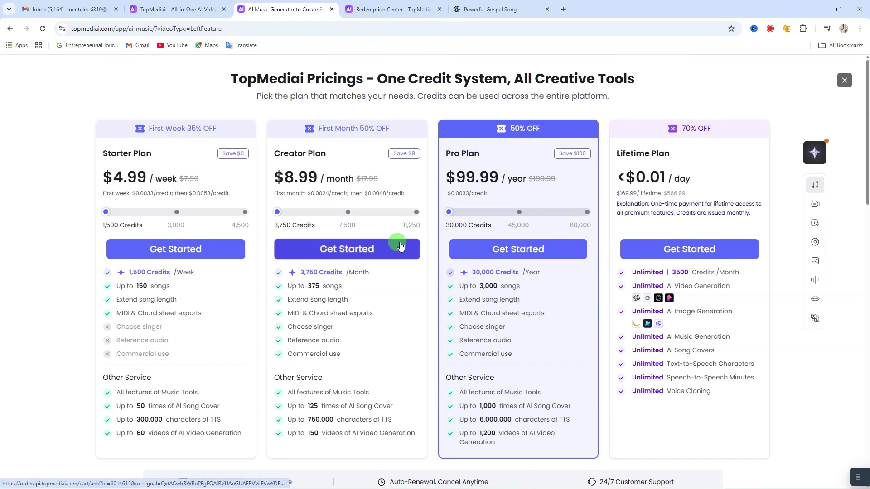